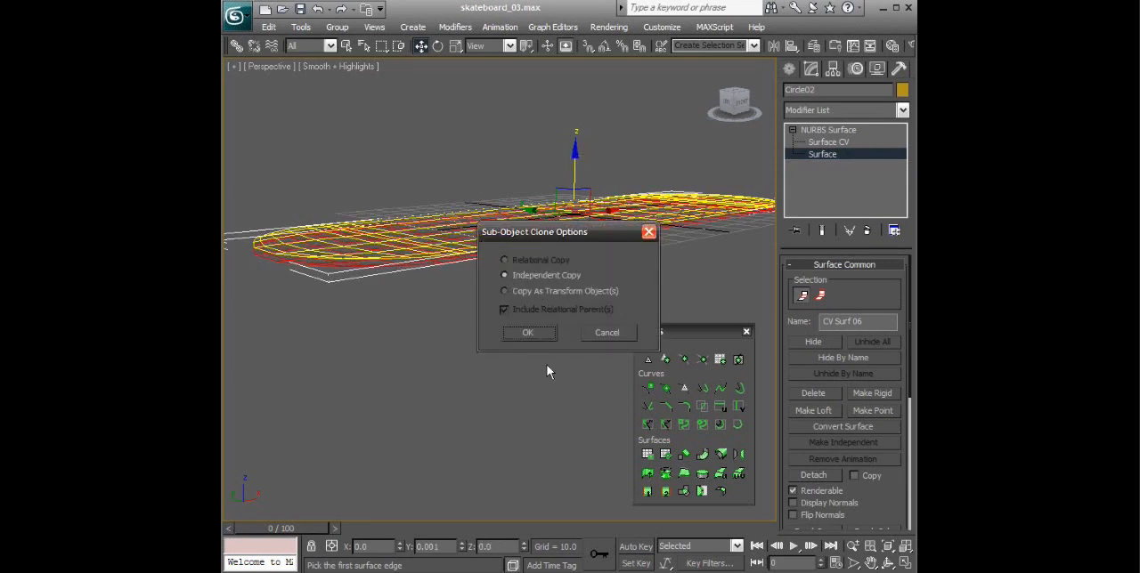
- Clone the deck surface as an independent copy about 2 units below the original and flip the copy's normals
{"action": "left_click", "coordinate": [524, 333]}
{"action": "middle_click_drag", "start_coordinate": [675, 254], "coordinate": [689, 246], "text": "alt"}
{"action": "middle_click_drag", "start_coordinate": [607, 238], "coordinate": [506, 235], "text": "alt"}
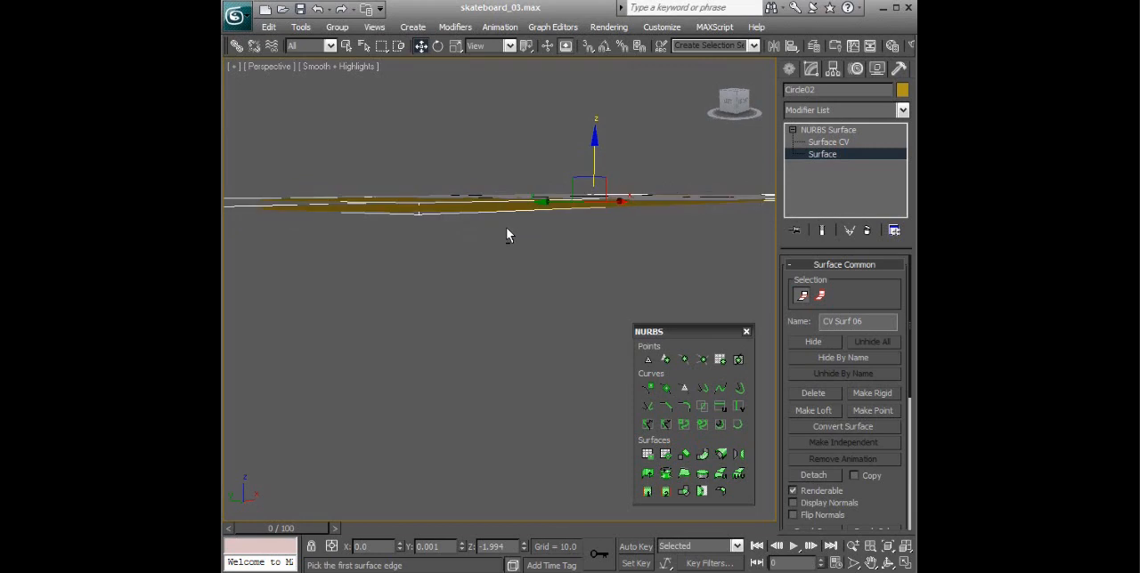
{"action": "mouse_move", "coordinate": [306, 208]}
{"action": "middle_mouse_down", "text": "alt"}
{"action": "mouse_move", "coordinate": [492, 259]}
{"action": "mouse_move", "coordinate": [484, 273]}
{"action": "middle_mouse_up", "text": "alt"}
{"action": "middle_click_drag", "start_coordinate": [723, 249], "coordinate": [617, 231], "text": "alt"}
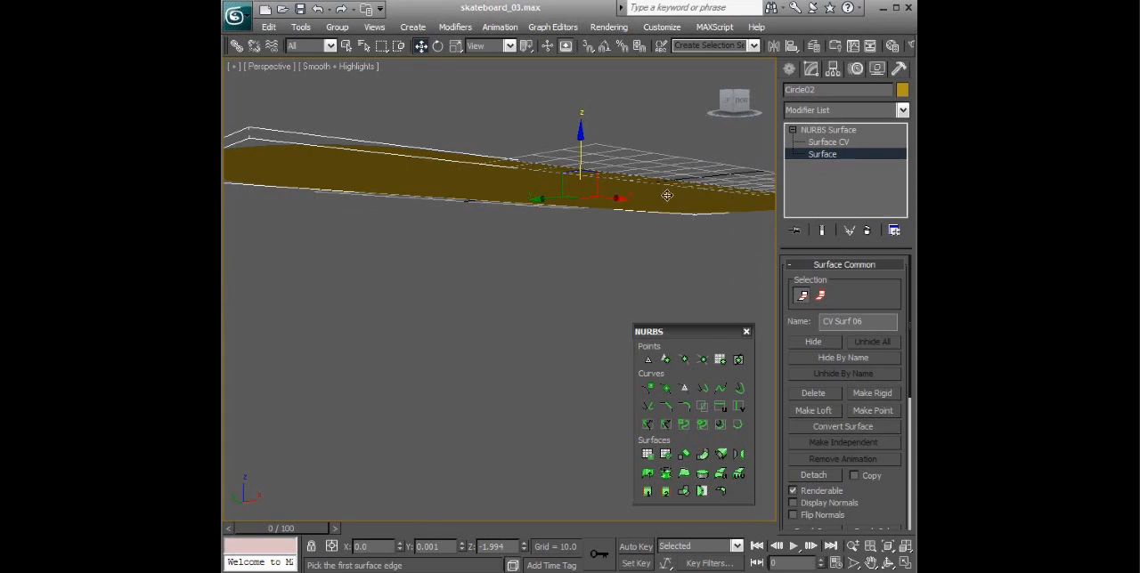
{"action": "left_click", "coordinate": [793, 515]}
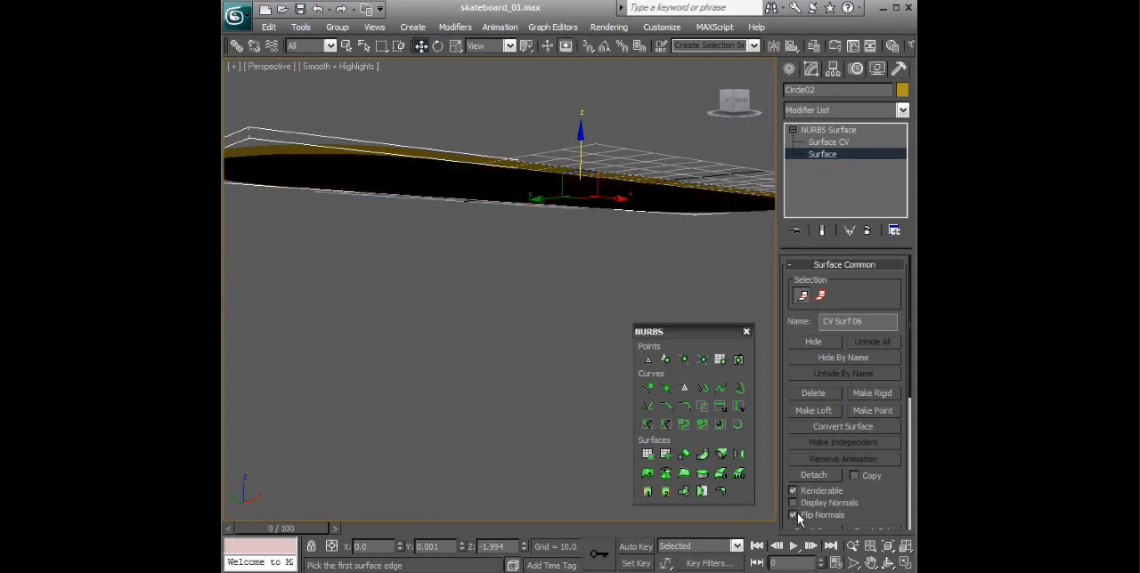
{"action": "mouse_move", "coordinate": [717, 285]}
{"action": "middle_mouse_down", "text": "alt"}
{"action": "mouse_move", "coordinate": [682, 236]}
{"action": "mouse_move", "coordinate": [672, 194]}
{"action": "mouse_move", "coordinate": [649, 249]}
{"action": "mouse_move", "coordinate": [660, 287]}
{"action": "mouse_move", "coordinate": [549, 345]}
{"action": "mouse_move", "coordinate": [561, 349]}
{"action": "mouse_move", "coordinate": [543, 333]}
{"action": "mouse_move", "coordinate": [521, 271]}
{"action": "mouse_move", "coordinate": [615, 299]}
{"action": "mouse_move", "coordinate": [674, 287]}
{"action": "mouse_move", "coordinate": [615, 142]}
{"action": "mouse_move", "coordinate": [603, 285]}
{"action": "mouse_move", "coordinate": [606, 142]}
{"action": "mouse_move", "coordinate": [631, 287]}
{"action": "mouse_move", "coordinate": [640, 251]}
{"action": "middle_mouse_up", "text": "alt"}
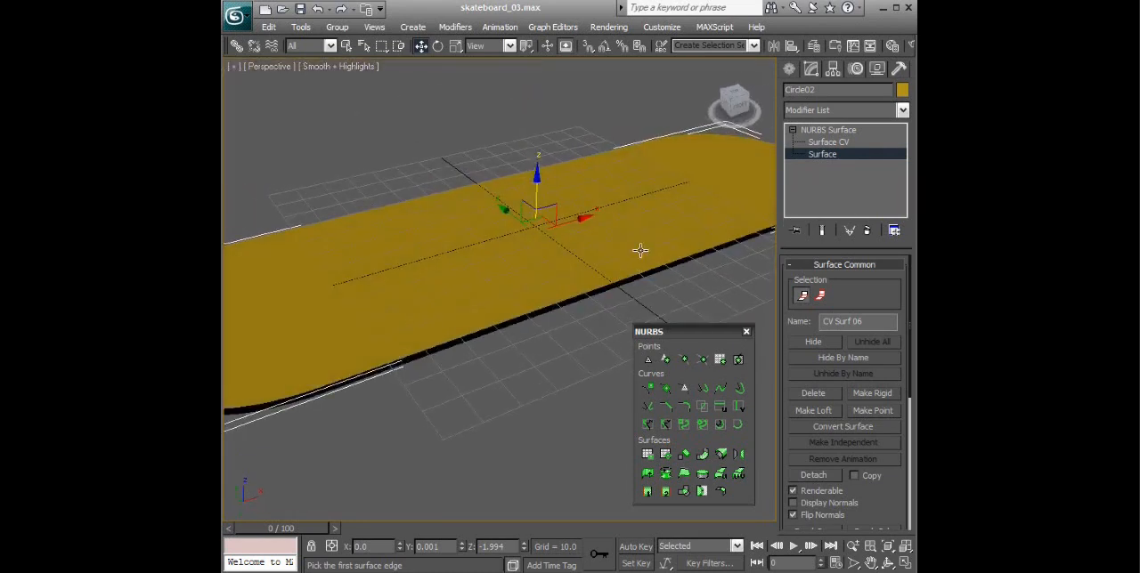
{"action": "middle_click_drag", "start_coordinate": [640, 197], "coordinate": [636, 227], "text": "alt"}
{"action": "scroll", "coordinate": [636, 227], "scroll_direction": "down", "scroll_amount": 2}
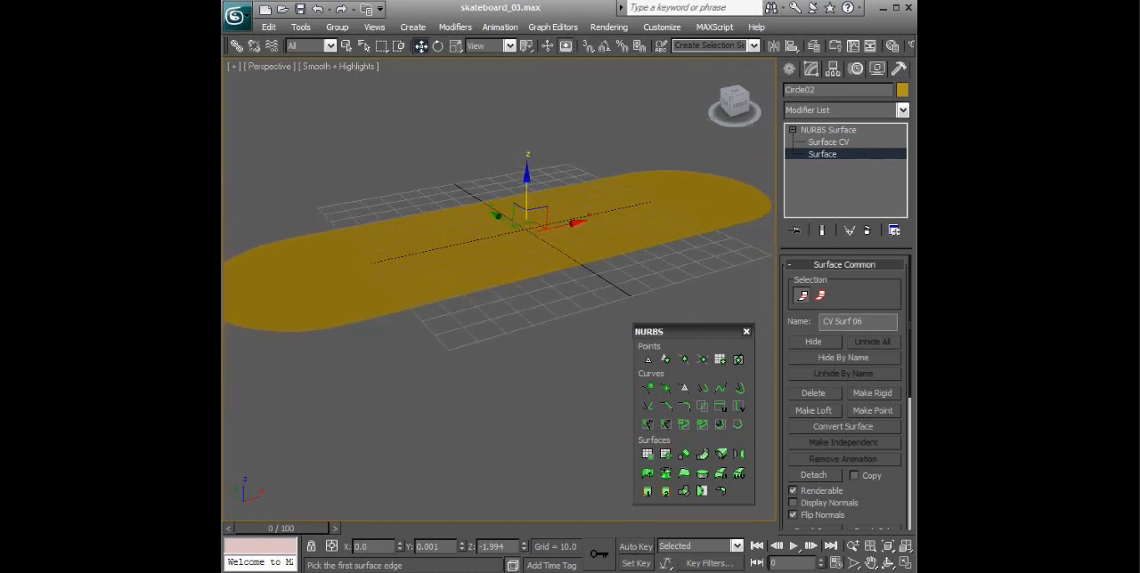
- Hide the grid in the Perspective view and inspect the gap between the two deck surfaces
{"action": "left_click", "coordinate": [252, 64]}
{"action": "left_click", "coordinate": [294, 147]}
{"action": "middle_click_drag", "start_coordinate": [570, 182], "coordinate": [696, 220], "text": "alt"}
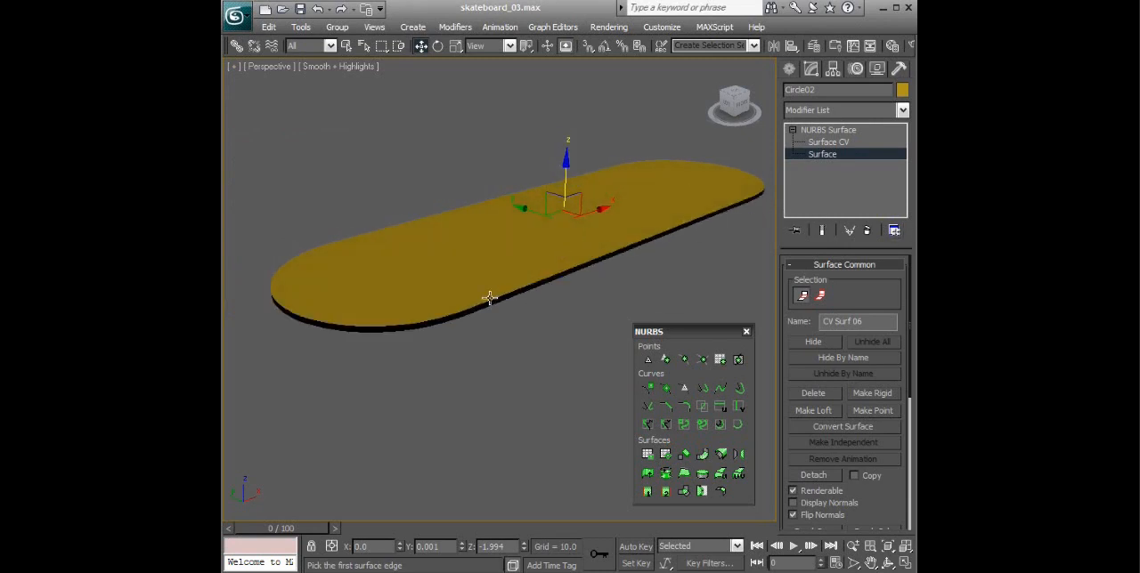
{"action": "middle_click_drag", "start_coordinate": [624, 284], "coordinate": [579, 228], "text": "alt"}
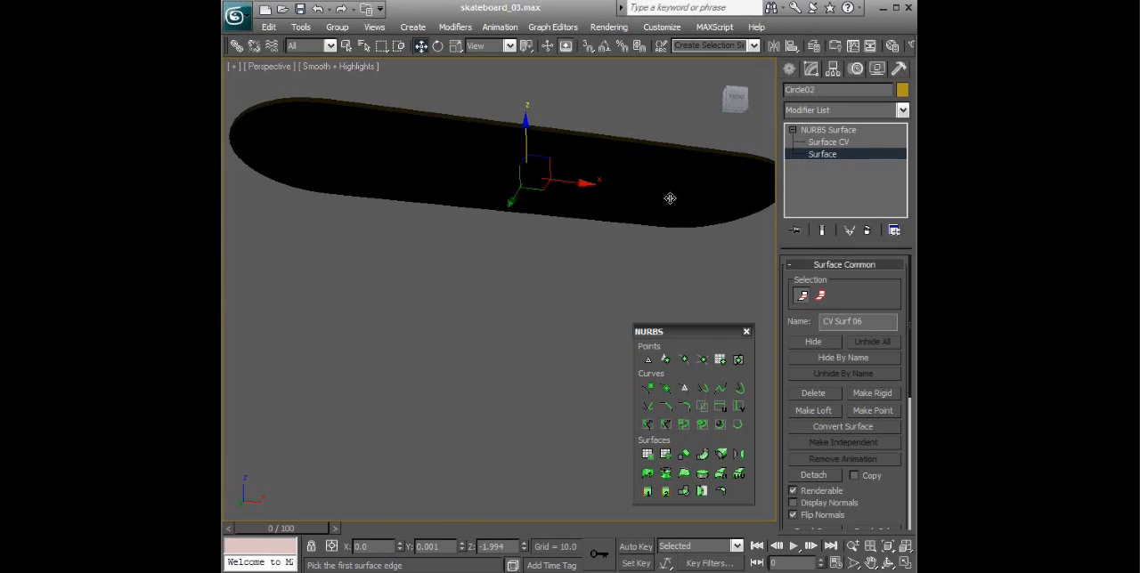
{"action": "middle_click_drag", "start_coordinate": [634, 195], "coordinate": [610, 213], "text": "alt"}
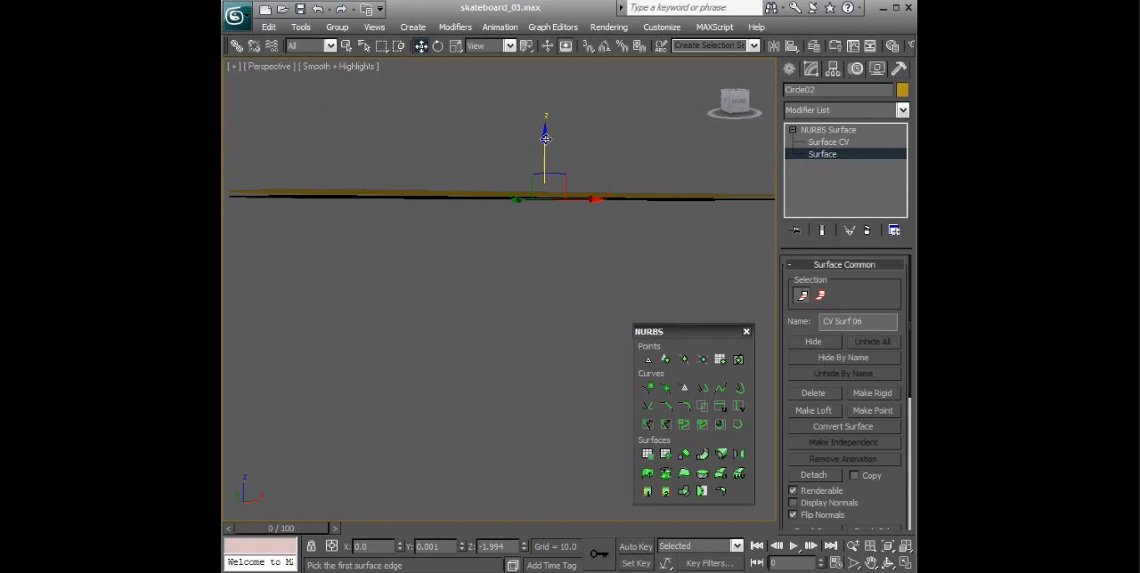
{"action": "middle_click_drag", "start_coordinate": [720, 195], "coordinate": [684, 205], "text": "alt"}
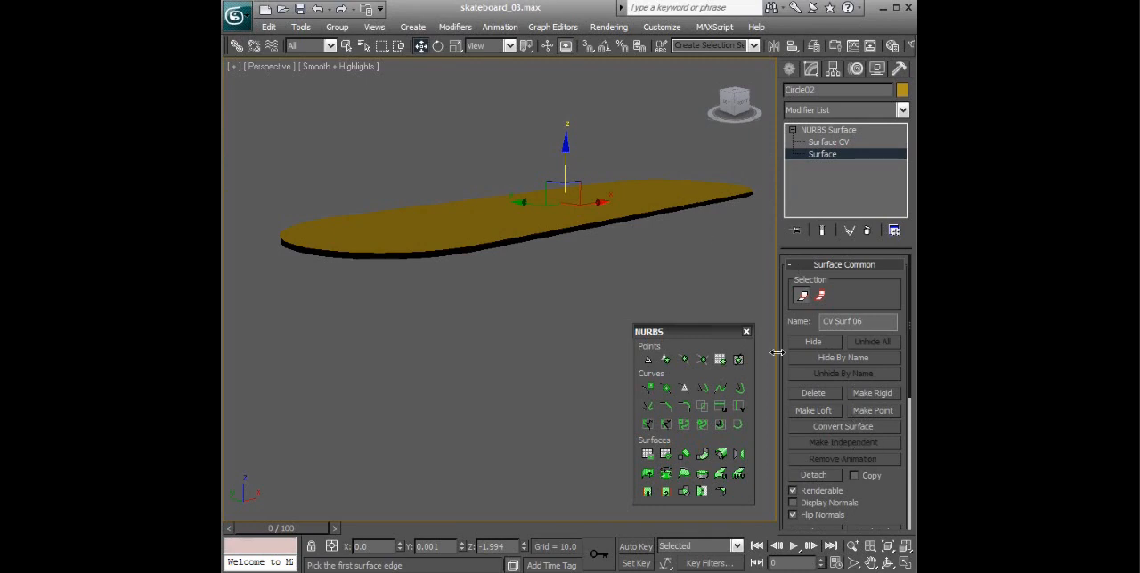
{"action": "middle_click_drag", "start_coordinate": [624, 211], "coordinate": [769, 252], "text": "alt"}
{"action": "middle_click_drag", "start_coordinate": [669, 195], "coordinate": [628, 231], "text": "alt"}
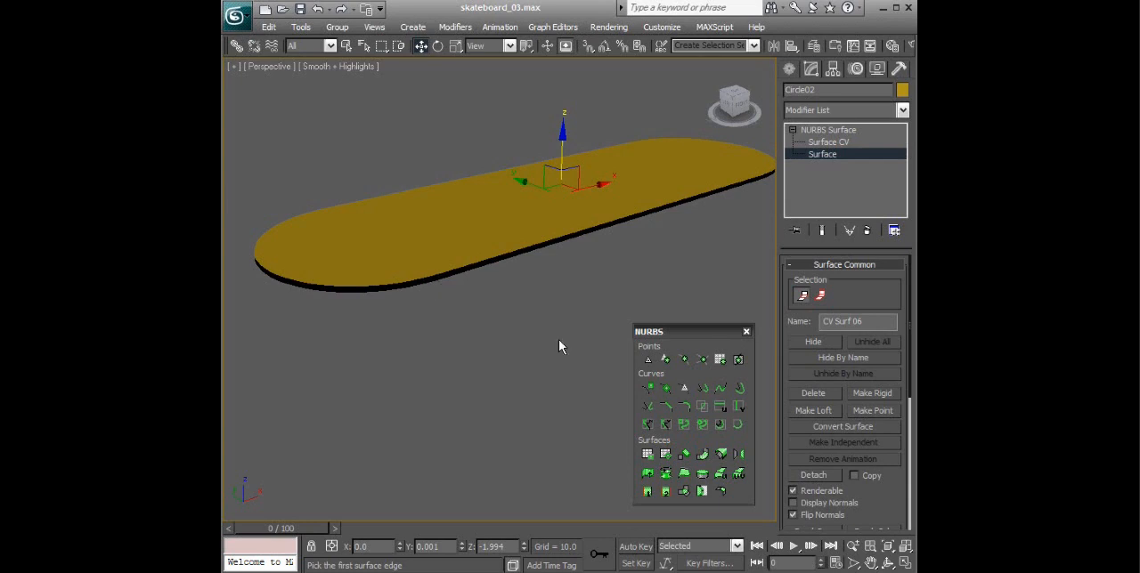
- At the NURBS Surface top level, create surface edge curves around the outer rims of the upper and lower deck surfaces
{"action": "left_click", "coordinate": [821, 133]}
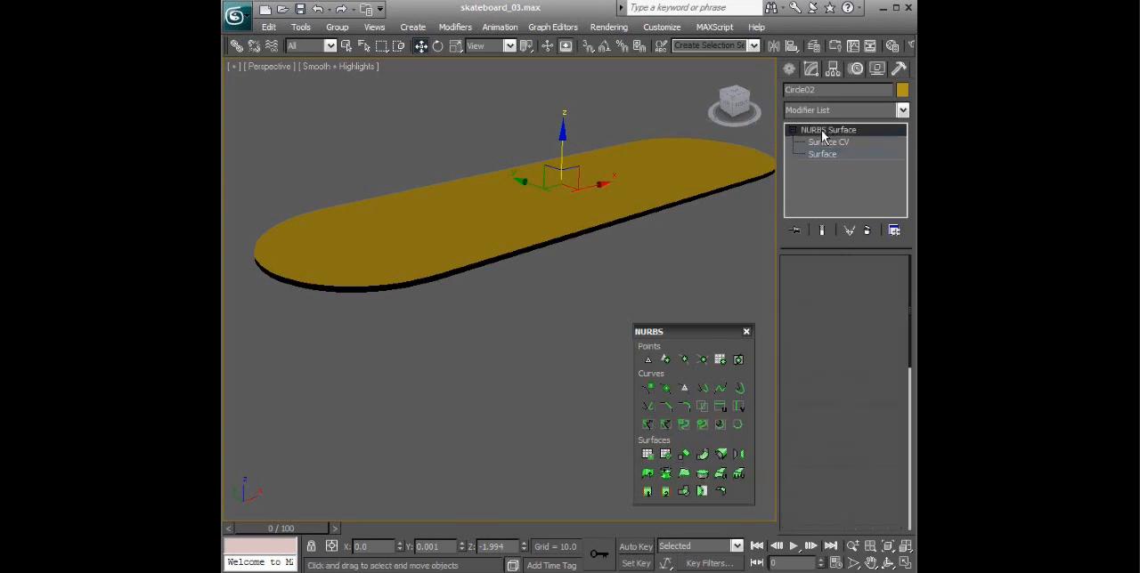
{"action": "left_click", "coordinate": [684, 473]}
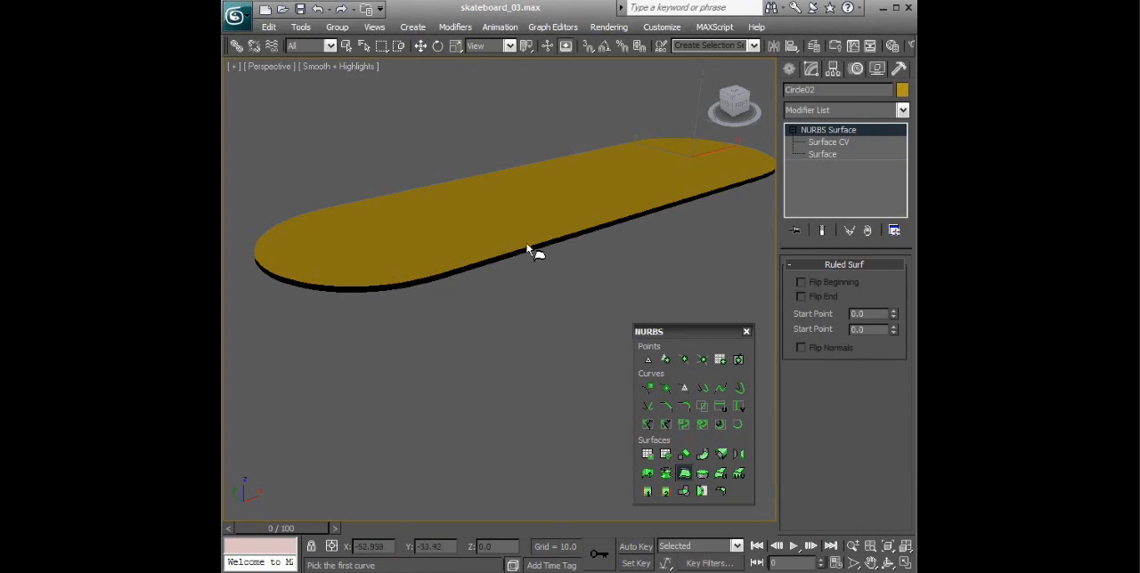
{"action": "left_click", "coordinate": [683, 475]}
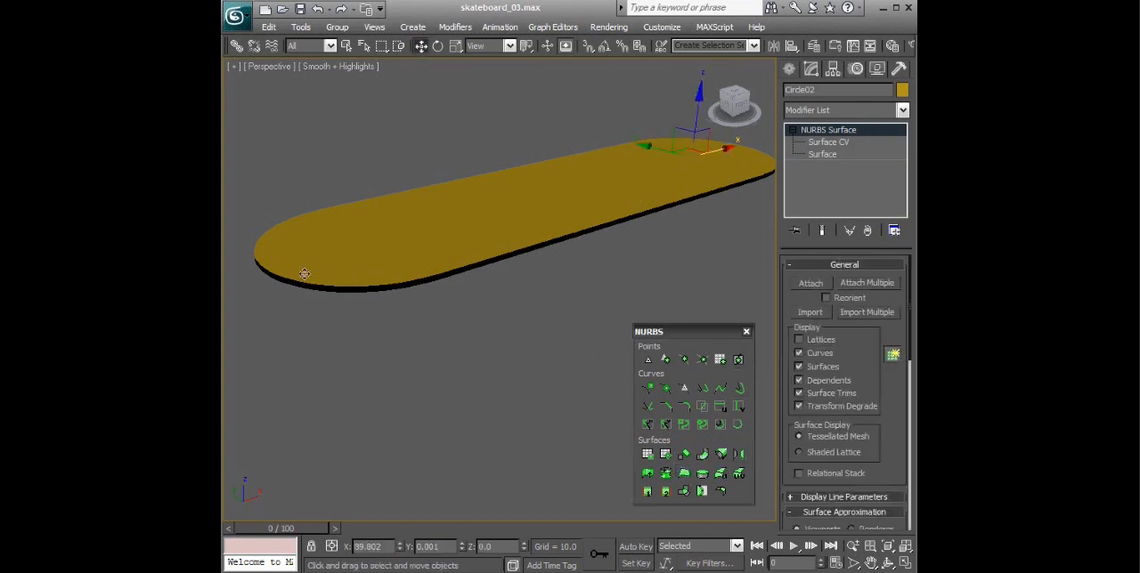
{"action": "left_click", "coordinate": [738, 424]}
{"action": "scroll", "coordinate": [562, 253], "scroll_direction": "up", "scroll_amount": 5}
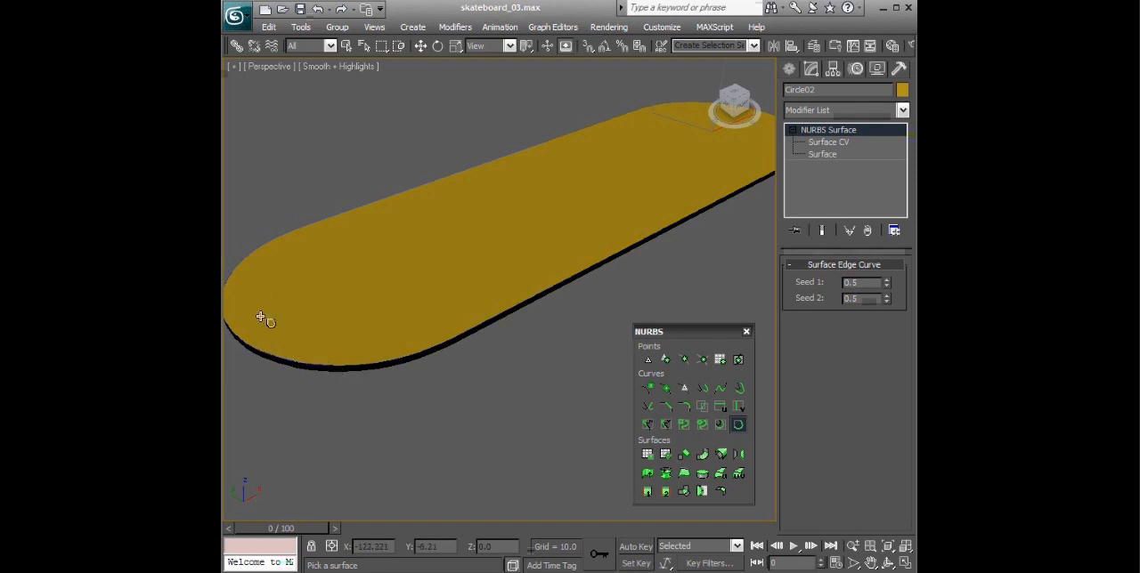
{"action": "left_click", "coordinate": [430, 351]}
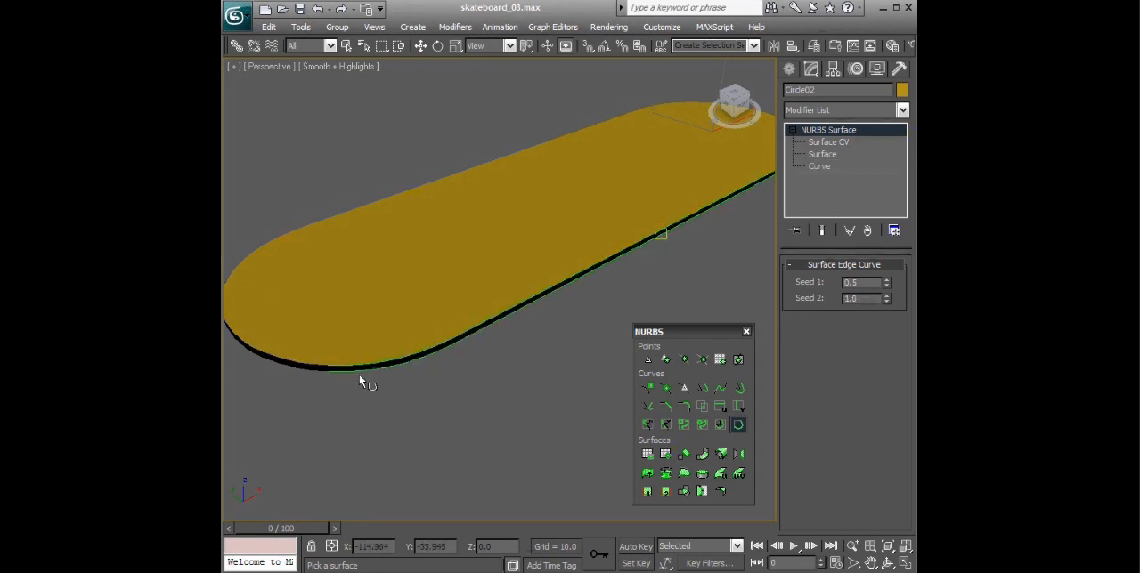
{"action": "left_click", "coordinate": [304, 366]}
{"action": "middle_click_drag", "start_coordinate": [414, 328], "coordinate": [567, 309], "text": "alt"}
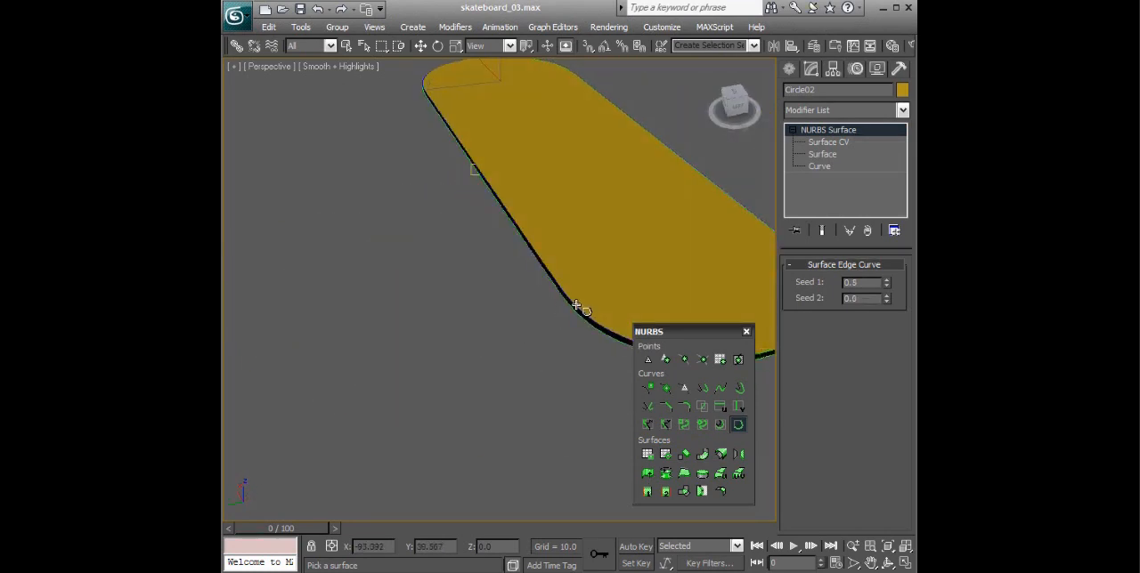
{"action": "middle_click_drag", "start_coordinate": [486, 275], "coordinate": [721, 267], "text": "alt"}
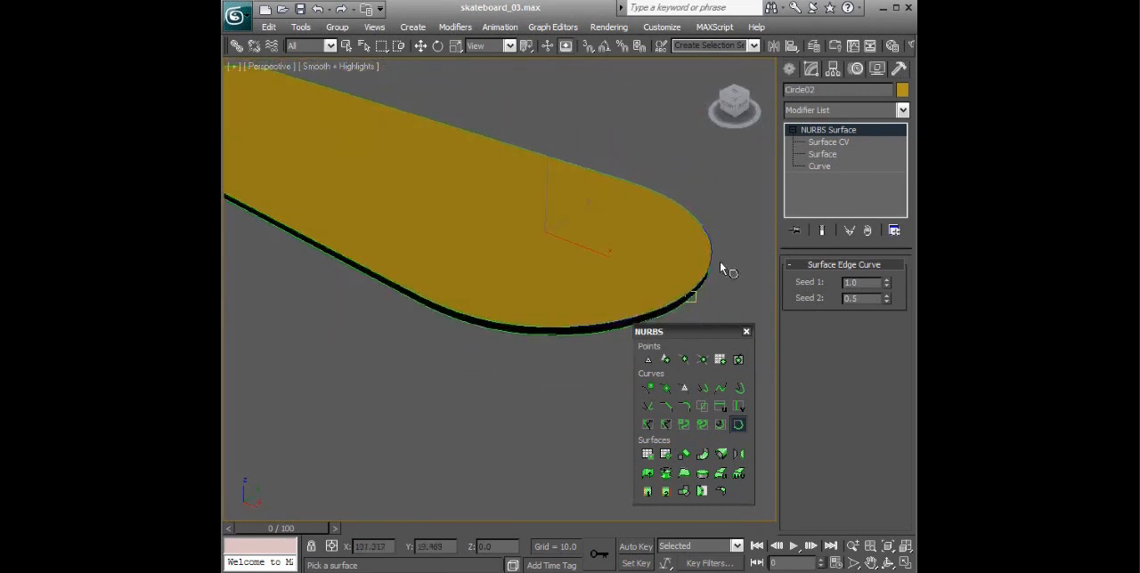
{"action": "left_click", "coordinate": [740, 413]}
{"action": "scroll", "coordinate": [574, 305], "scroll_direction": "down", "scroll_amount": 3}
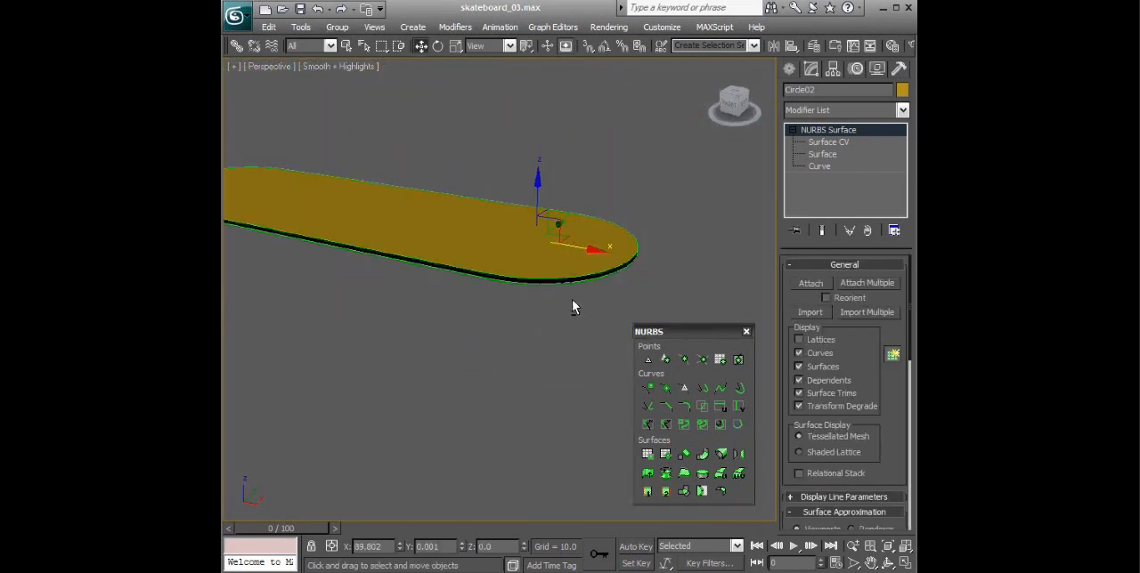
- Create a ruled surface between the upper and lower edge curves along the deck's front long side
{"action": "scroll", "coordinate": [573, 304], "scroll_direction": "up", "scroll_amount": 1}
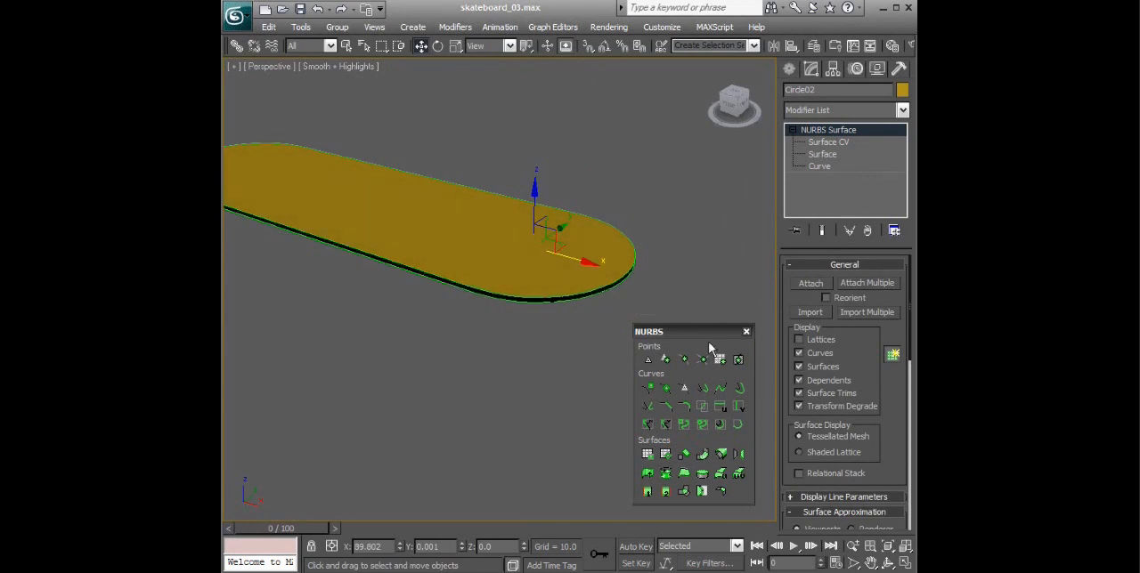
{"action": "left_click", "coordinate": [684, 477]}
{"action": "middle_click_drag", "start_coordinate": [554, 334], "coordinate": [622, 337], "text": "alt"}
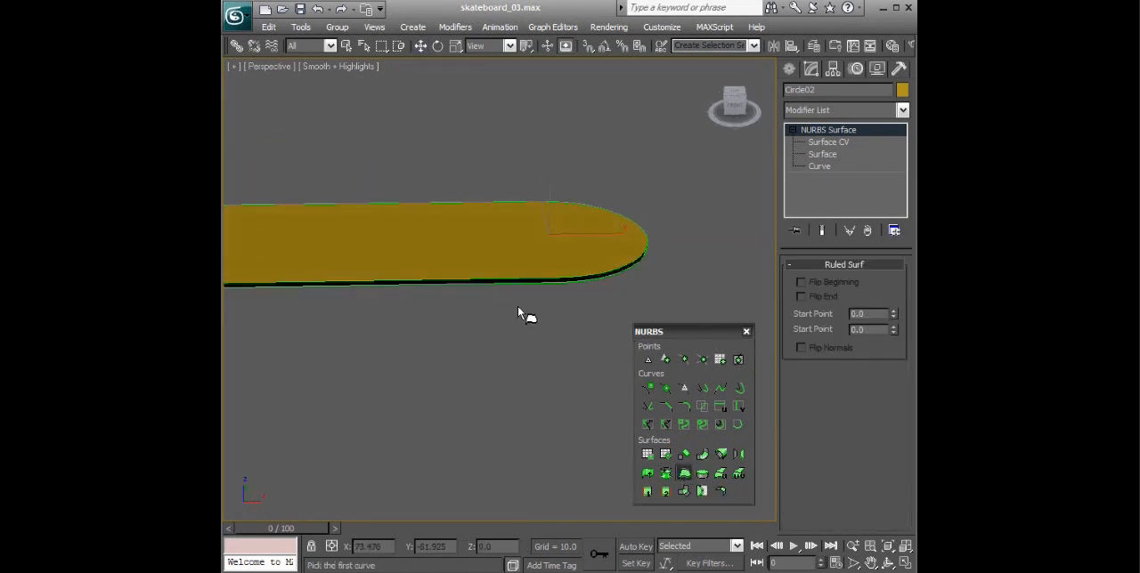
{"action": "middle_click_drag", "start_coordinate": [552, 343], "coordinate": [501, 275], "text": "alt"}
{"action": "left_click", "coordinate": [497, 278]}
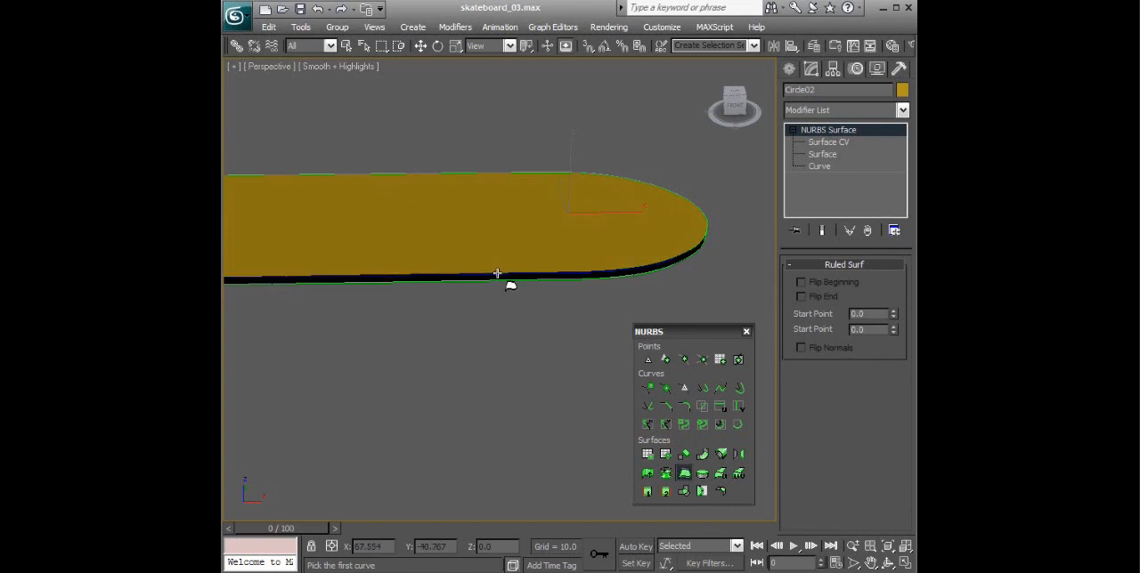
{"action": "left_click", "coordinate": [497, 281]}
{"action": "middle_click_drag", "start_coordinate": [656, 280], "coordinate": [554, 266], "text": "alt"}
- Create ruled surfaces between the edge curves of the next rounded end and the back long side, flipping the normals of both
{"action": "left_click", "coordinate": [511, 281]}
{"action": "left_click", "coordinate": [525, 285]}
{"action": "middle_click_drag", "start_coordinate": [593, 311], "coordinate": [557, 244], "text": "alt"}
{"action": "left_click", "coordinate": [801, 349]}
{"action": "left_click", "coordinate": [637, 241]}
{"action": "left_click", "coordinate": [645, 245]}
{"action": "left_click", "coordinate": [800, 348]}
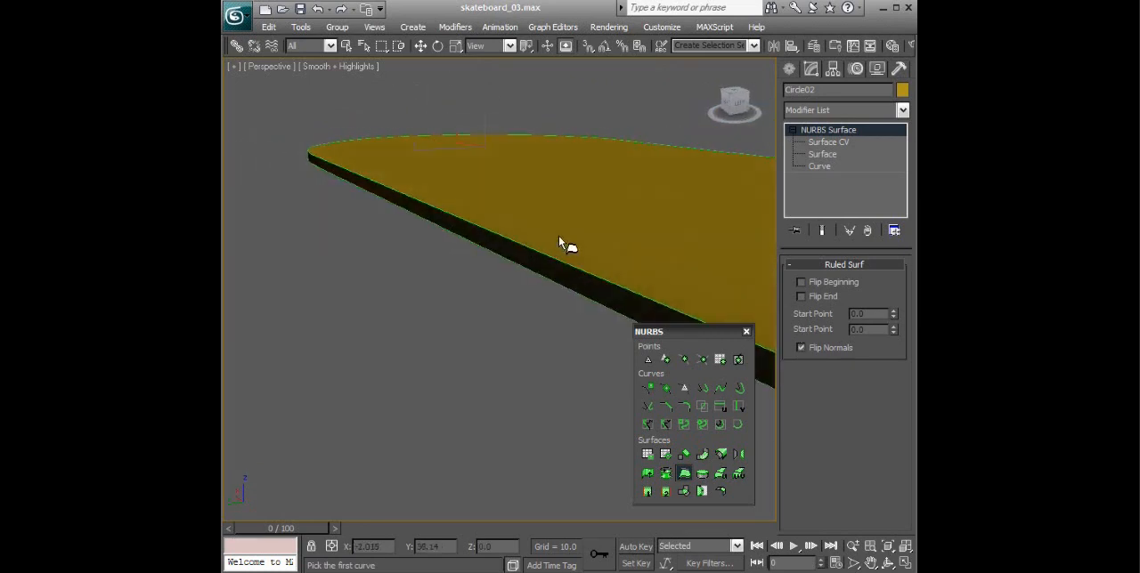
- Create a ruled surface between the upper and lower edge curves at the remaining rounded end of the deck
{"action": "scroll", "coordinate": [628, 250], "scroll_direction": "up", "scroll_amount": 2}
{"action": "scroll", "coordinate": [650, 267], "scroll_direction": "down", "scroll_amount": 4}
{"action": "middle_click_drag", "start_coordinate": [663, 267], "coordinate": [461, 198], "text": "alt"}
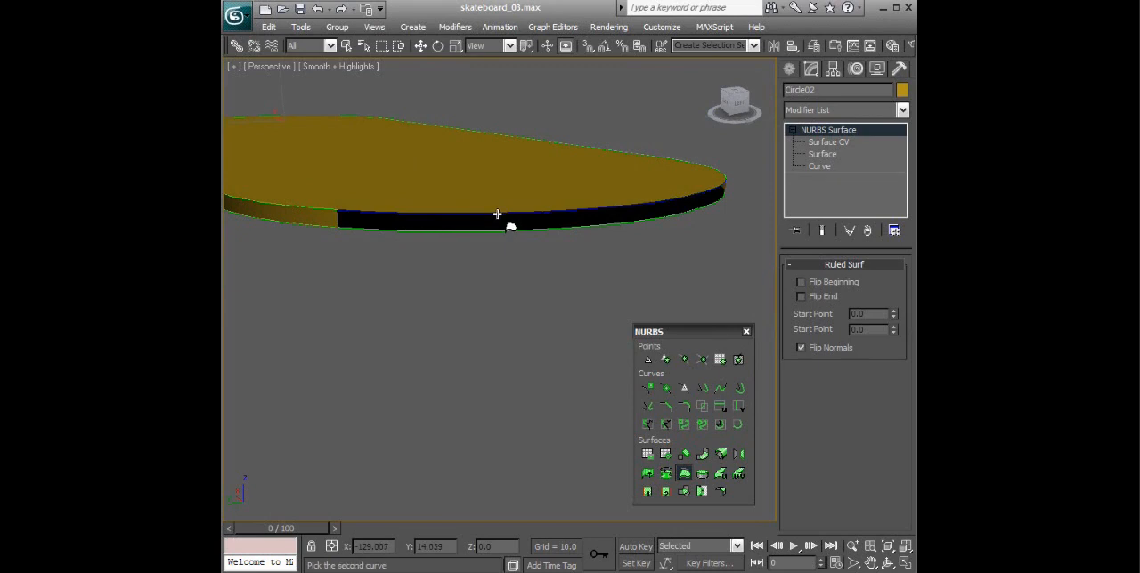
{"action": "left_click", "coordinate": [499, 230]}
{"action": "middle_click_drag", "start_coordinate": [641, 263], "coordinate": [709, 243], "text": "alt"}
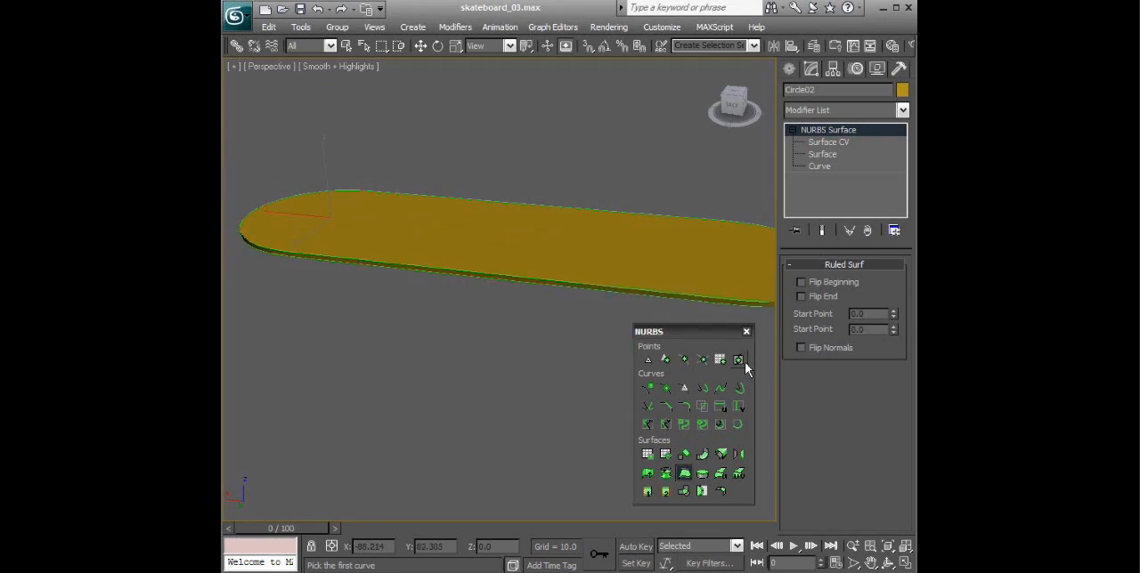
- Close the NURBS toolbox and make the ruled surface along the deck's back long side independent
{"action": "left_click", "coordinate": [746, 332]}
{"action": "middle_click_drag", "start_coordinate": [707, 270], "coordinate": [672, 264], "text": "alt"}
{"action": "left_click", "coordinate": [820, 141]}
{"action": "middle_click_drag", "start_coordinate": [688, 200], "coordinate": [677, 200], "text": "alt"}
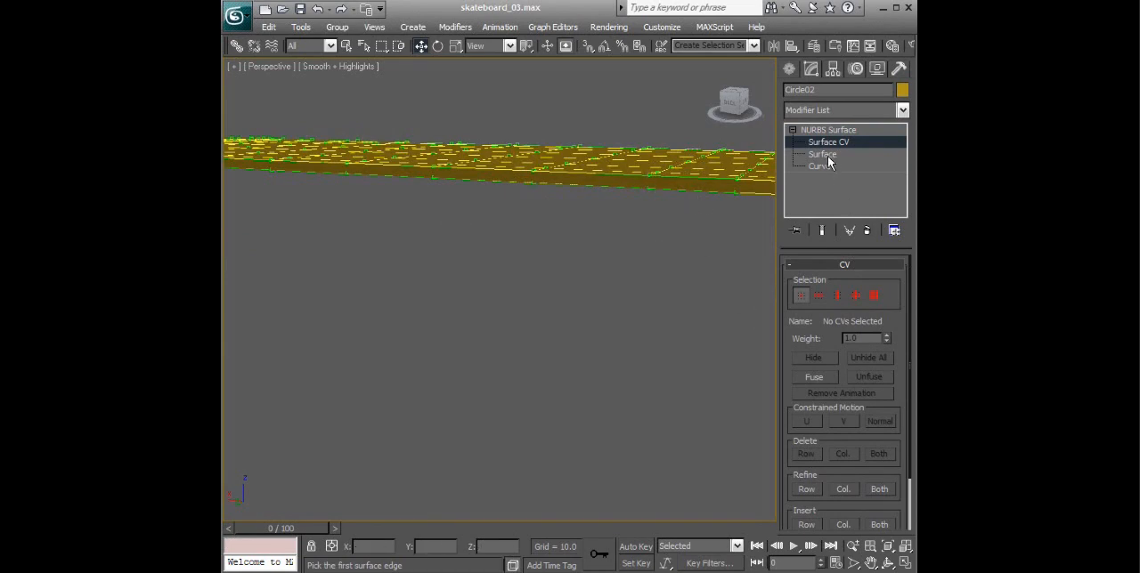
{"action": "left_click", "coordinate": [823, 155]}
{"action": "left_click", "coordinate": [664, 194]}
{"action": "middle_click_drag", "start_coordinate": [665, 190], "coordinate": [723, 353], "text": "alt"}
{"action": "left_click", "coordinate": [831, 445]}
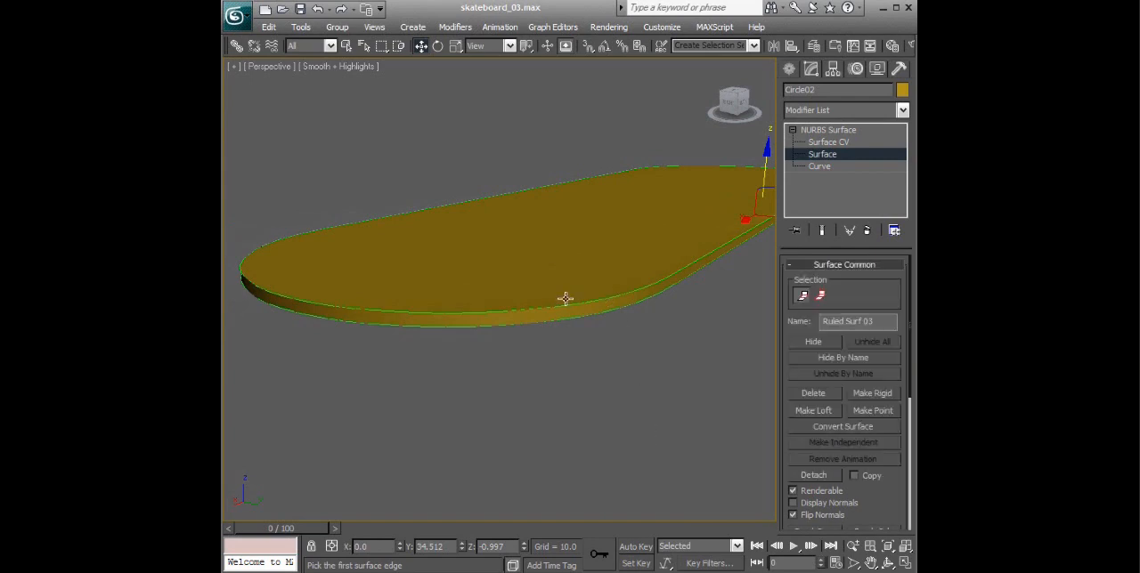
- Make the ruled side surfaces at both rounded ends and along the front long side independent, leaving no surface selected
{"action": "left_click", "coordinate": [431, 319]}
{"action": "left_click", "coordinate": [814, 439]}
{"action": "middle_click_drag", "start_coordinate": [525, 283], "coordinate": [700, 320], "text": "alt"}
{"action": "left_click", "coordinate": [644, 281]}
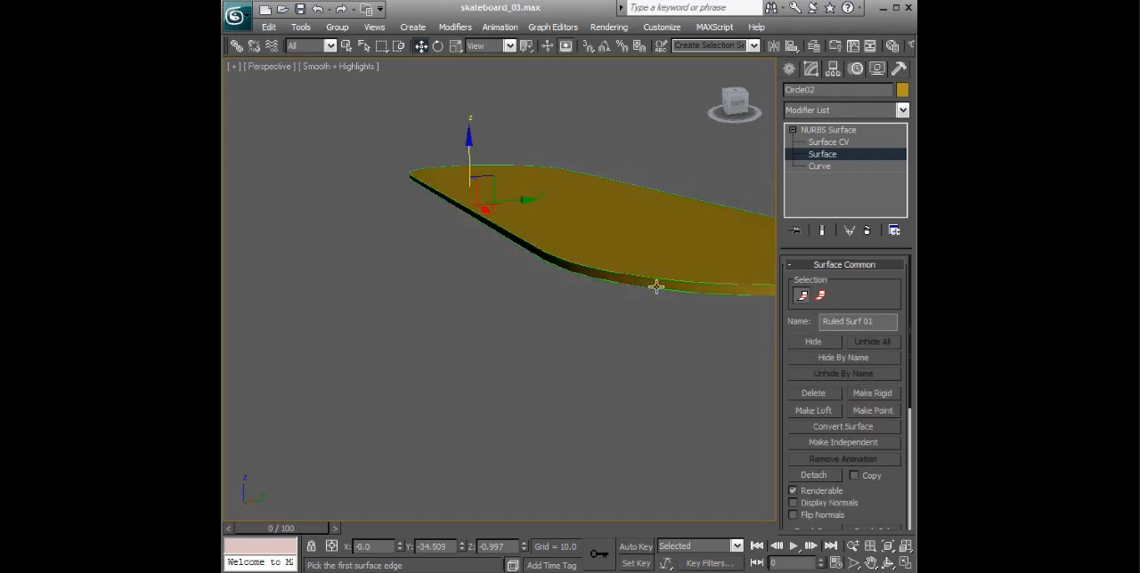
{"action": "left_click", "coordinate": [845, 441]}
{"action": "middle_click_drag", "start_coordinate": [574, 260], "coordinate": [456, 353], "text": "alt"}
{"action": "left_click", "coordinate": [446, 330]}
{"action": "left_click", "coordinate": [822, 439]}
{"action": "mouse_move", "coordinate": [582, 254]}
{"action": "middle_mouse_down", "text": "alt"}
{"action": "mouse_move", "coordinate": [687, 258]}
{"action": "mouse_move", "coordinate": [603, 255]}
{"action": "middle_mouse_up", "text": "alt"}
{"action": "left_click", "coordinate": [602, 256]}
{"action": "middle_click_drag", "start_coordinate": [551, 307], "coordinate": [624, 267], "text": "alt"}
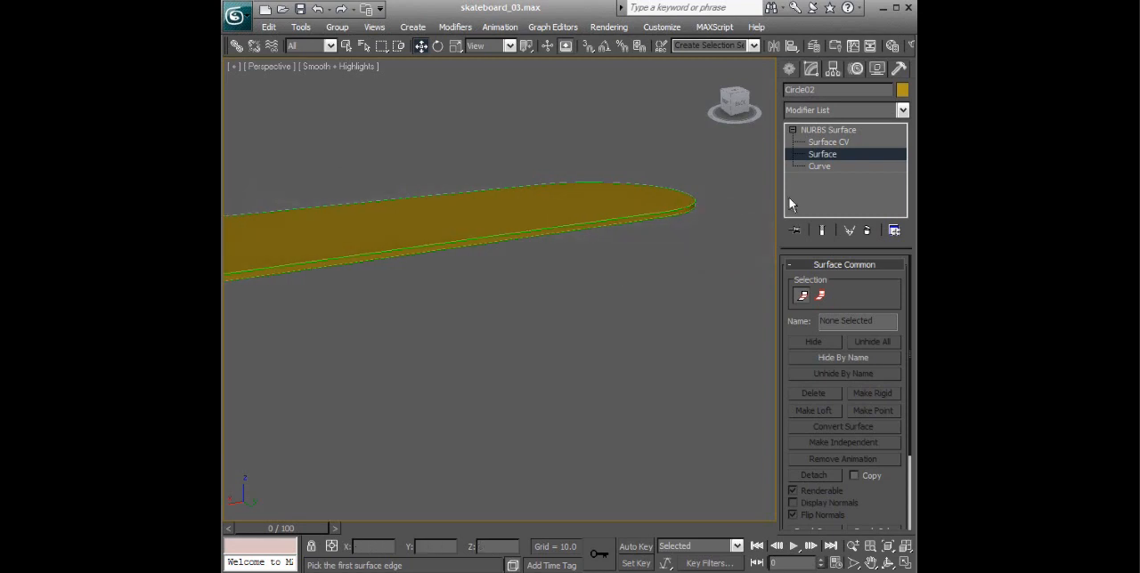
- Rebuild the back long-side wall surface with 24 CVs in U and 4 in V, and switch to Surface CV editing
{"action": "left_click", "coordinate": [828, 143]}
{"action": "middle_click_drag", "start_coordinate": [644, 186], "coordinate": [508, 232], "text": "alt"}
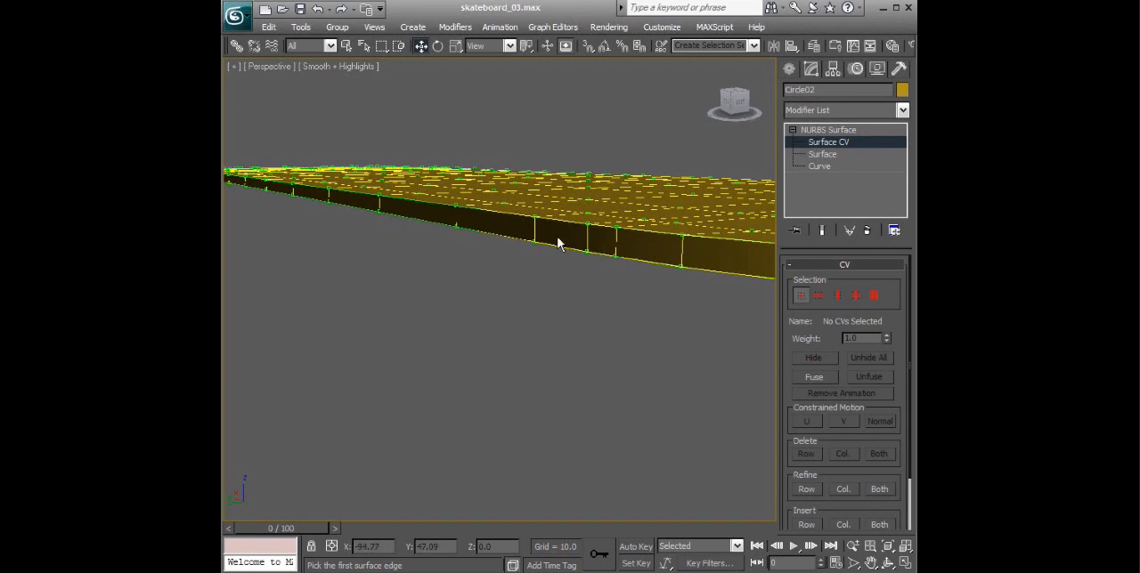
{"action": "middle_click_drag", "start_coordinate": [585, 252], "coordinate": [743, 231], "text": "alt"}
{"action": "left_click", "coordinate": [831, 153]}
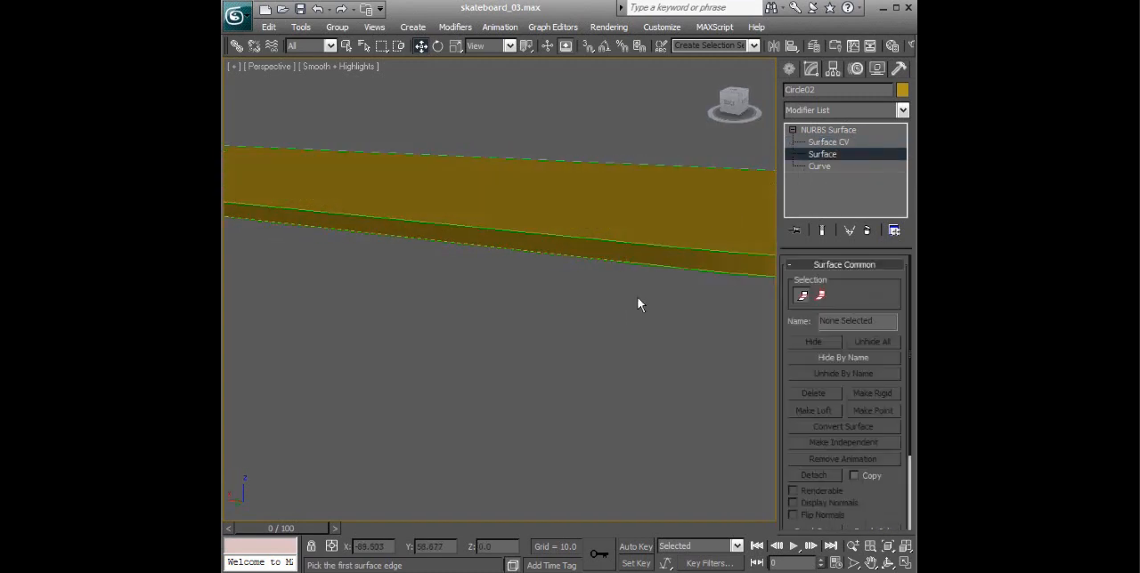
{"action": "left_click", "coordinate": [644, 257]}
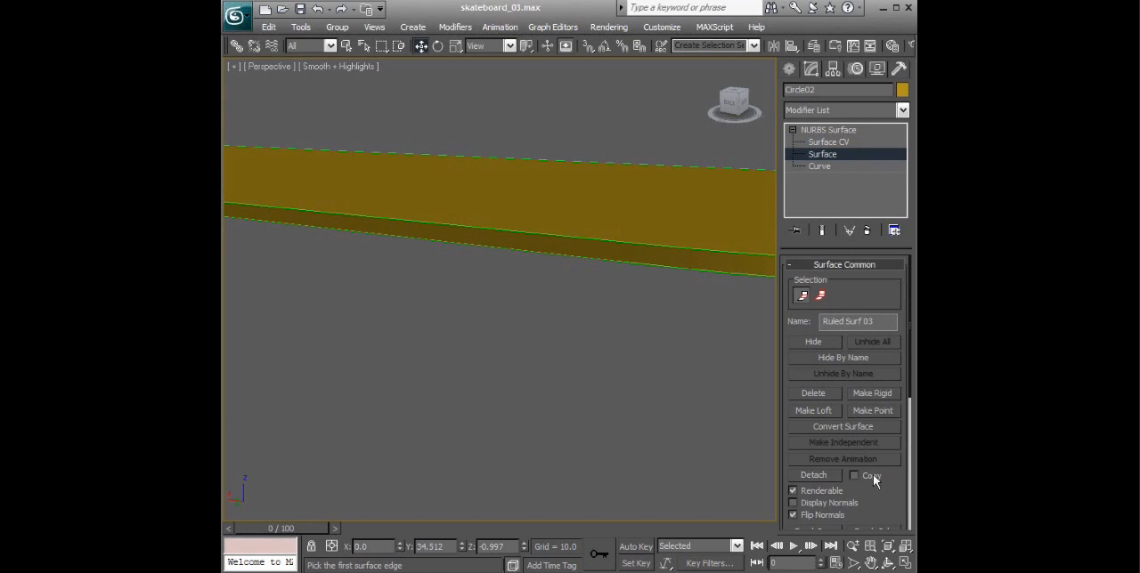
{"action": "scroll", "coordinate": [878, 415], "scroll_direction": "down", "scroll_amount": 5}
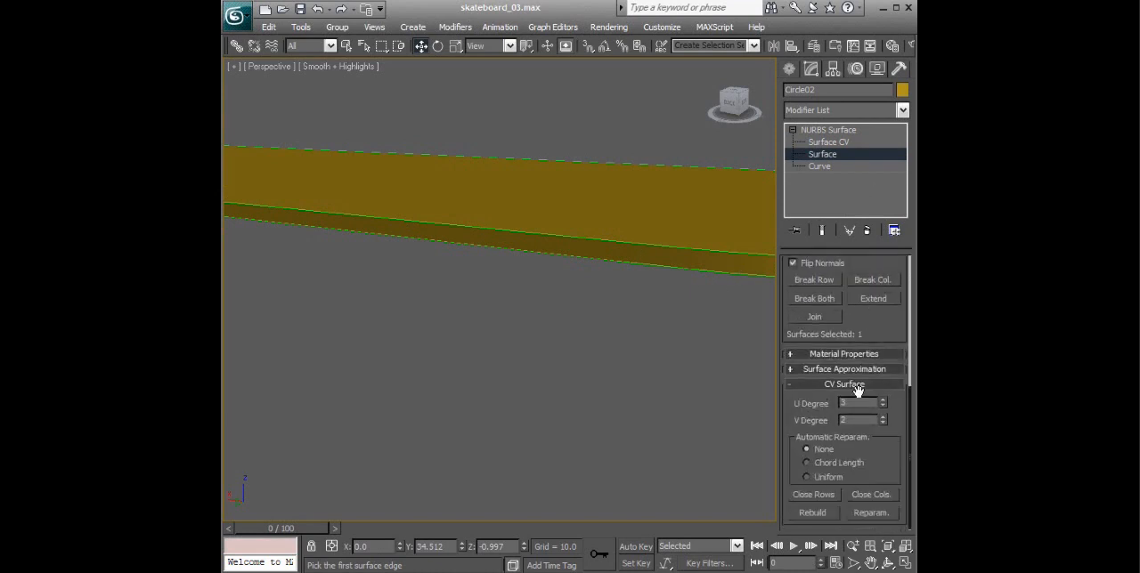
{"action": "left_click", "coordinate": [814, 514]}
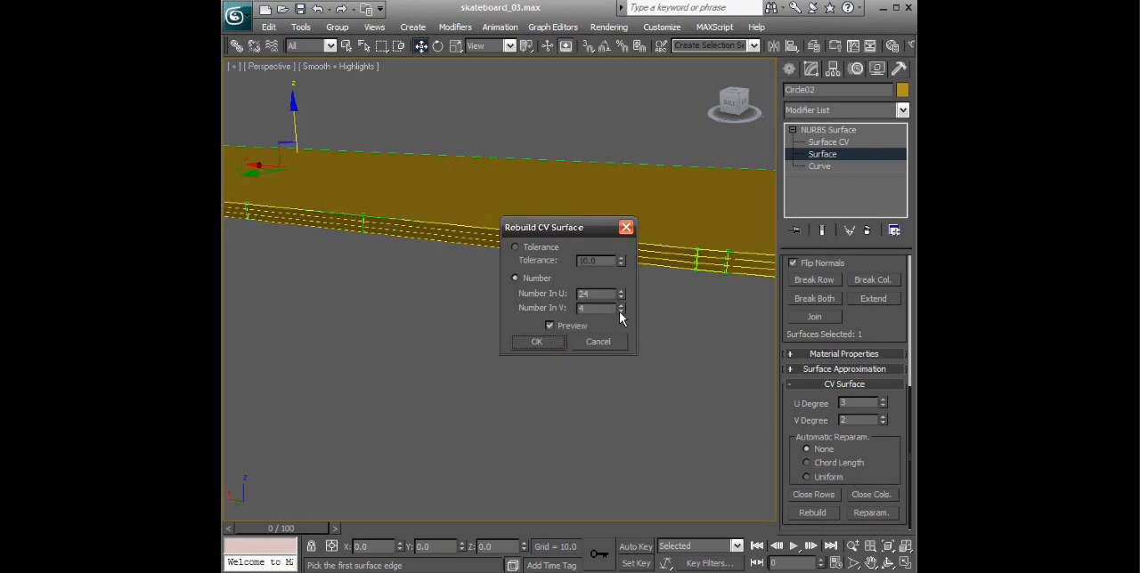
{"action": "left_click_drag", "start_coordinate": [587, 227], "coordinate": [613, 313]}
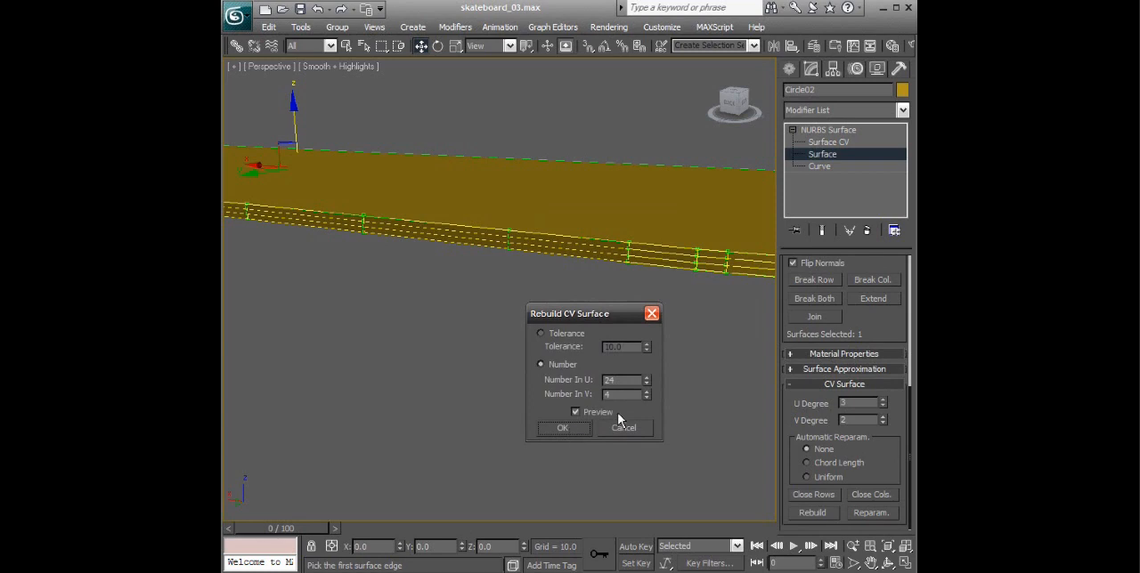
{"action": "left_click", "coordinate": [563, 429]}
{"action": "left_click", "coordinate": [833, 144]}
{"action": "middle_click_drag", "start_coordinate": [680, 218], "coordinate": [648, 256], "text": "alt"}
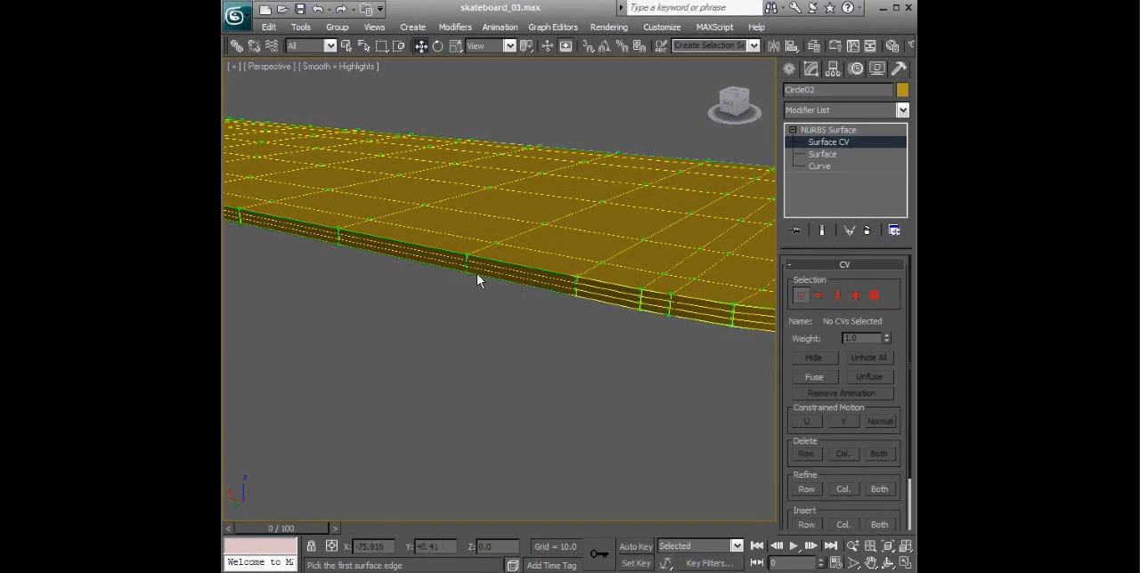
- Rebuild the wall surface at the deck's negative-X rounded end with 8 CVs in U and 4 in V
{"action": "middle_click_drag", "start_coordinate": [566, 294], "coordinate": [552, 258], "text": "alt"}
{"action": "left_click", "coordinate": [827, 154]}
{"action": "left_click", "coordinate": [600, 298]}
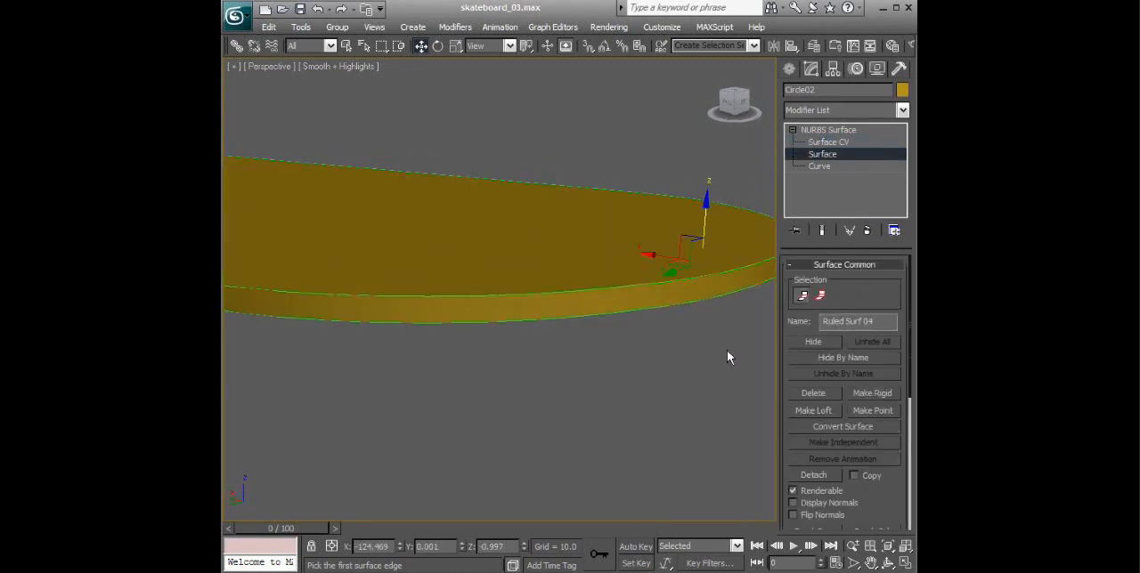
{"action": "left_click_drag", "start_coordinate": [888, 494], "coordinate": [891, 234]}
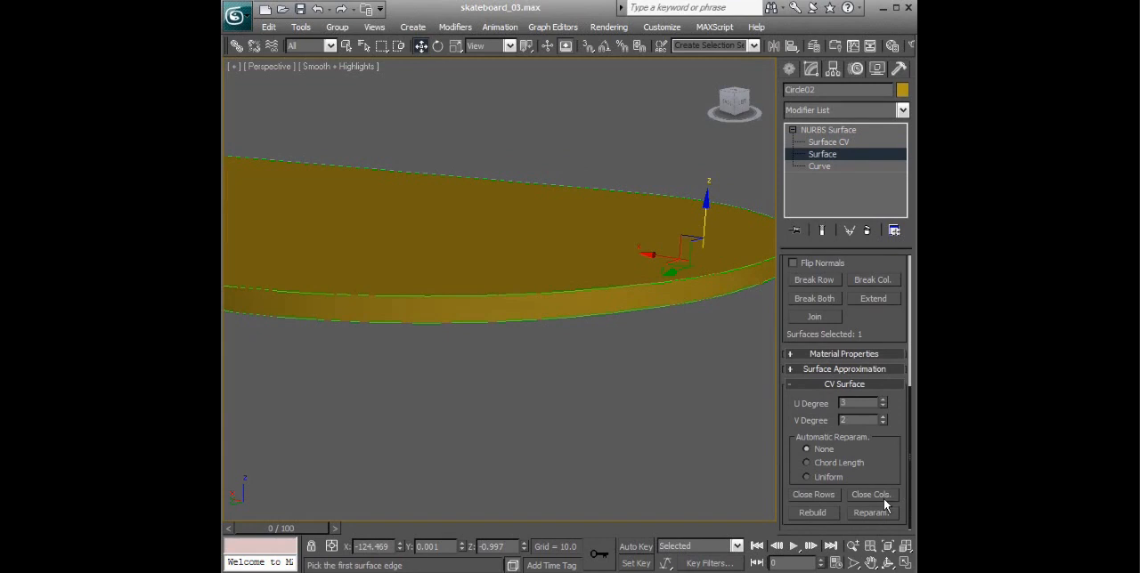
{"action": "left_click", "coordinate": [812, 513]}
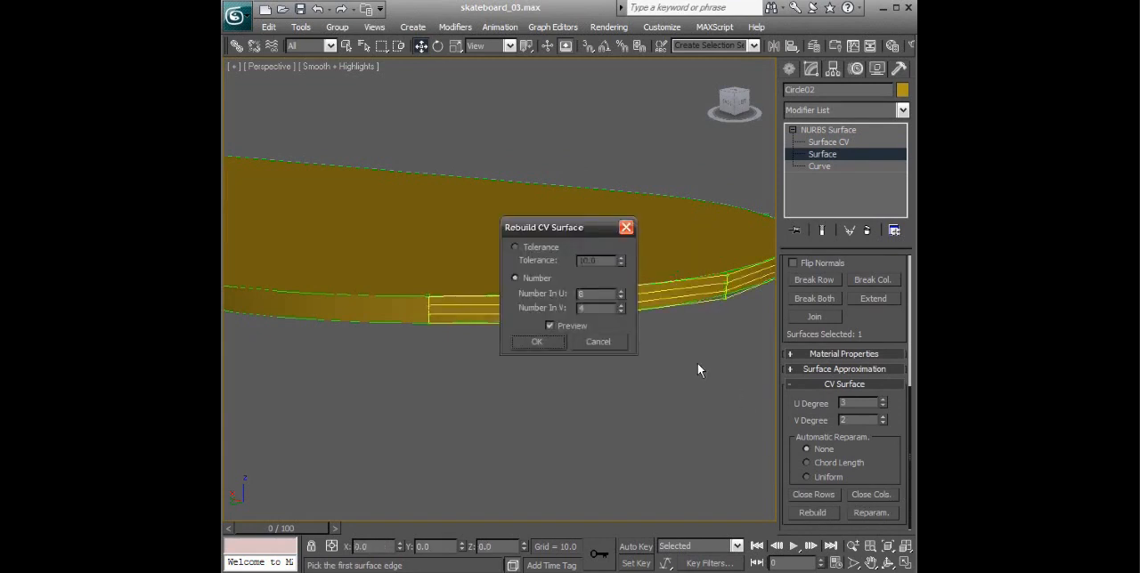
{"action": "left_click", "coordinate": [548, 341]}
- Rebuild the front long-side wall surface with 24 CVs in U and 4 in V
{"action": "middle_click_drag", "start_coordinate": [646, 353], "coordinate": [547, 343], "text": "alt"}
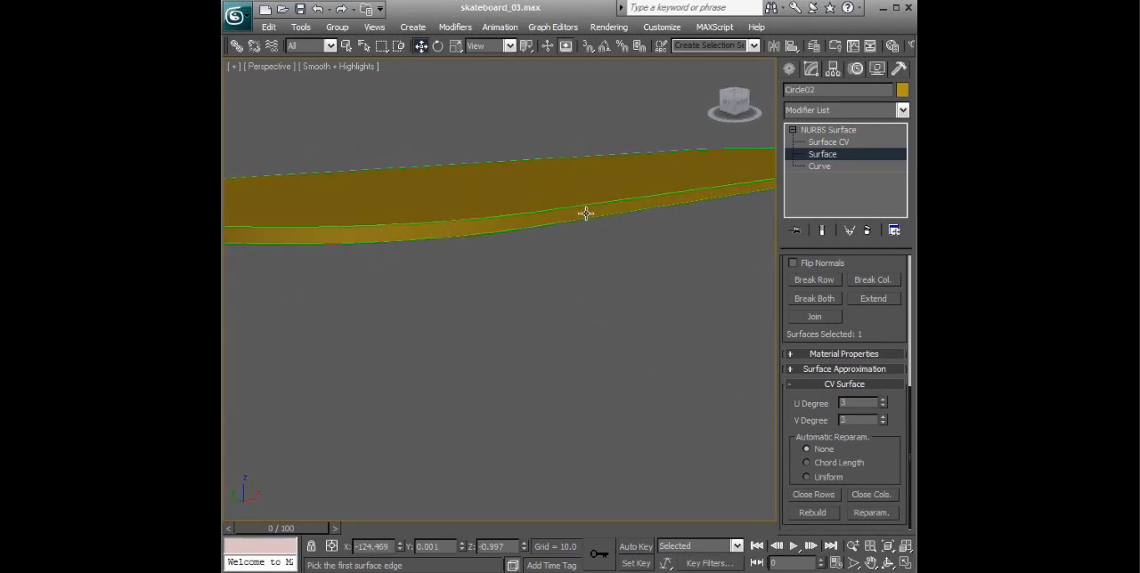
{"action": "left_click", "coordinate": [586, 214]}
{"action": "left_click_drag", "start_coordinate": [836, 494], "coordinate": [863, 320]}
{"action": "left_click", "coordinate": [812, 514]}
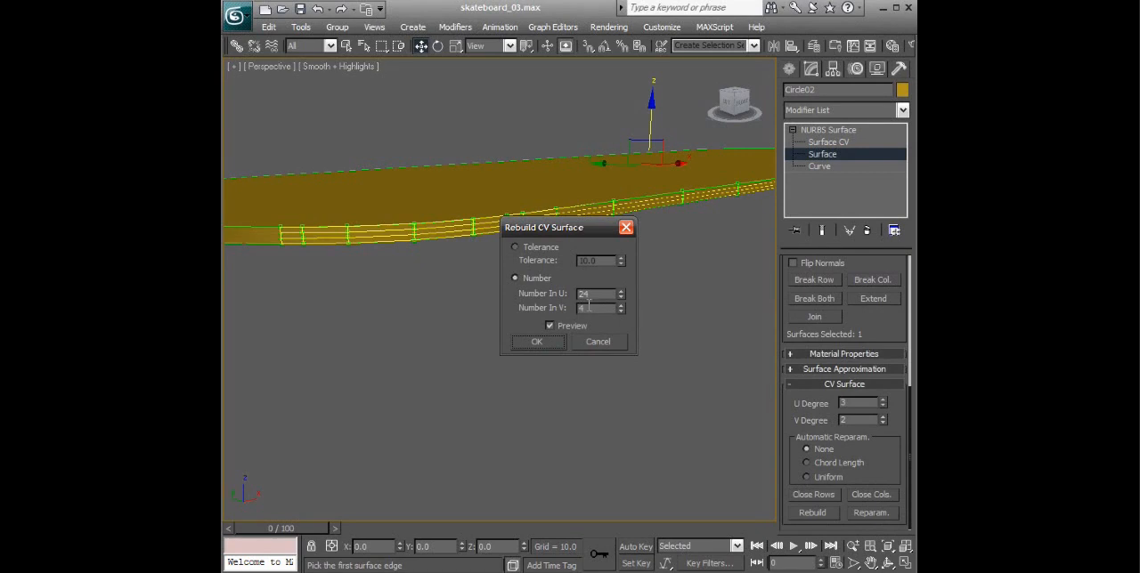
{"action": "left_click", "coordinate": [537, 342]}
{"action": "middle_click_drag", "start_coordinate": [665, 328], "coordinate": [359, 318]}
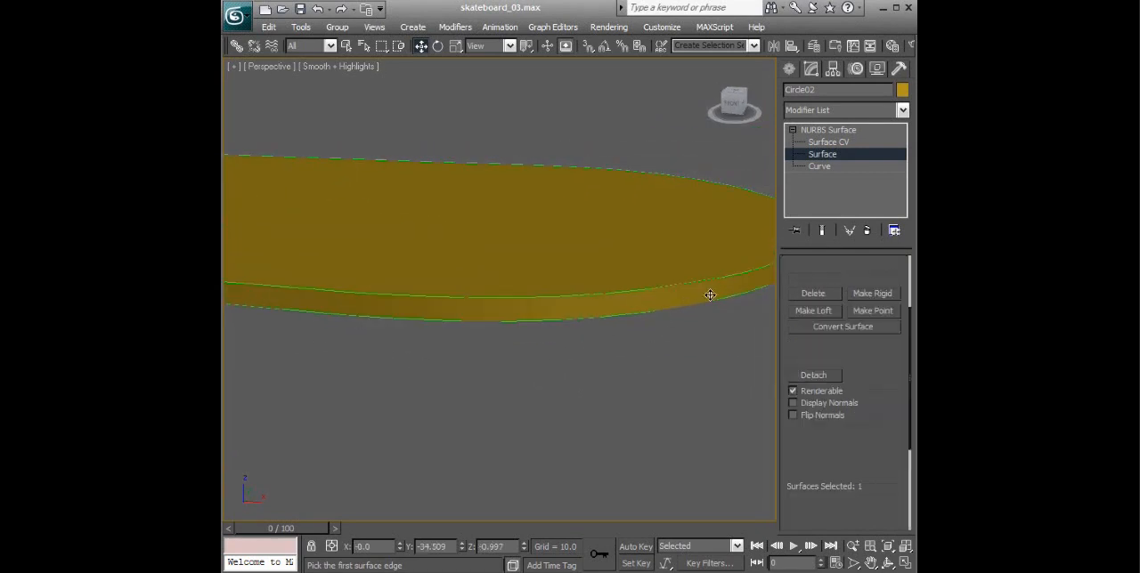
{"action": "left_click_drag", "start_coordinate": [864, 479], "coordinate": [879, 376]}
{"action": "left_click_drag", "start_coordinate": [899, 485], "coordinate": [887, 411]}
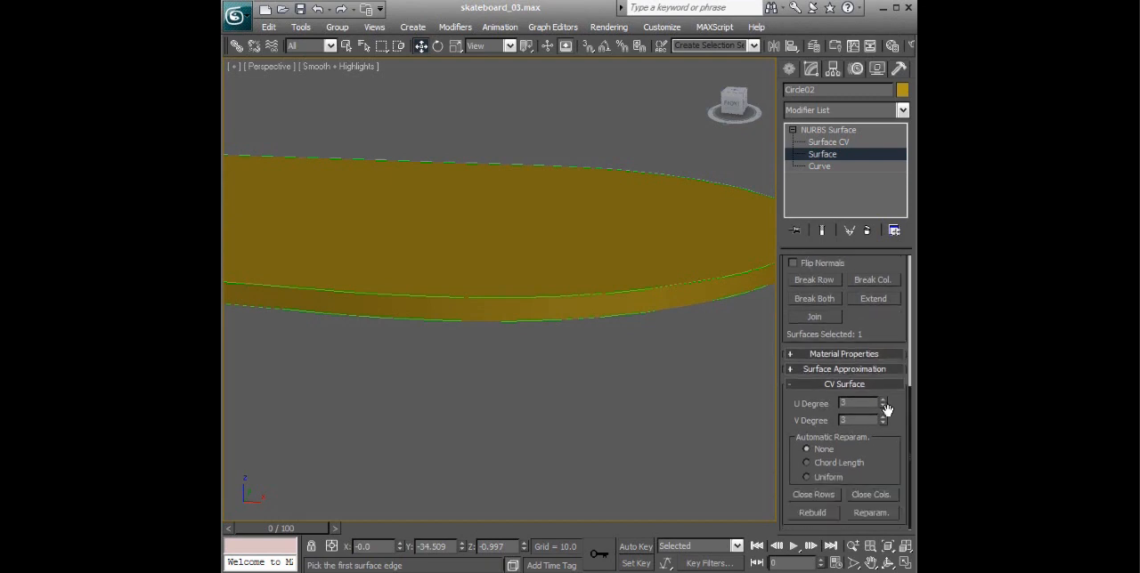
{"action": "left_click", "coordinate": [818, 511]}
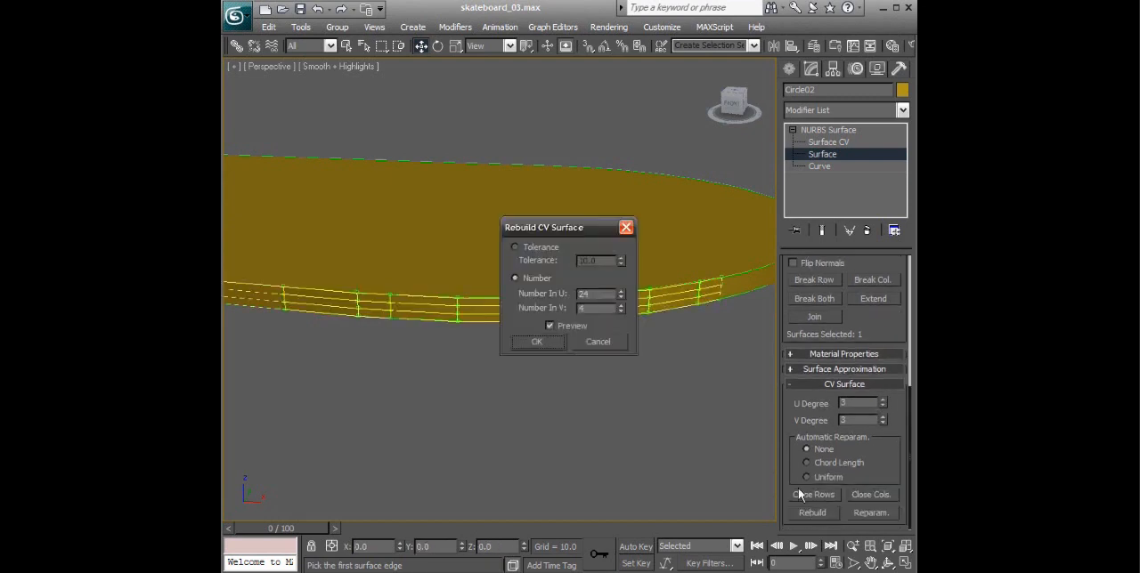
{"action": "left_click", "coordinate": [612, 346]}
- Rebuild the wall at the positive-X rounded end with 8 CVs in U and 4 in V, and switch to Surface CV editing
{"action": "left_click", "coordinate": [738, 278]}
{"action": "middle_click_drag", "start_coordinate": [738, 279], "coordinate": [682, 326], "text": "alt"}
{"action": "left_click_drag", "start_coordinate": [866, 470], "coordinate": [868, 368]}
{"action": "left_click_drag", "start_coordinate": [903, 480], "coordinate": [901, 431]}
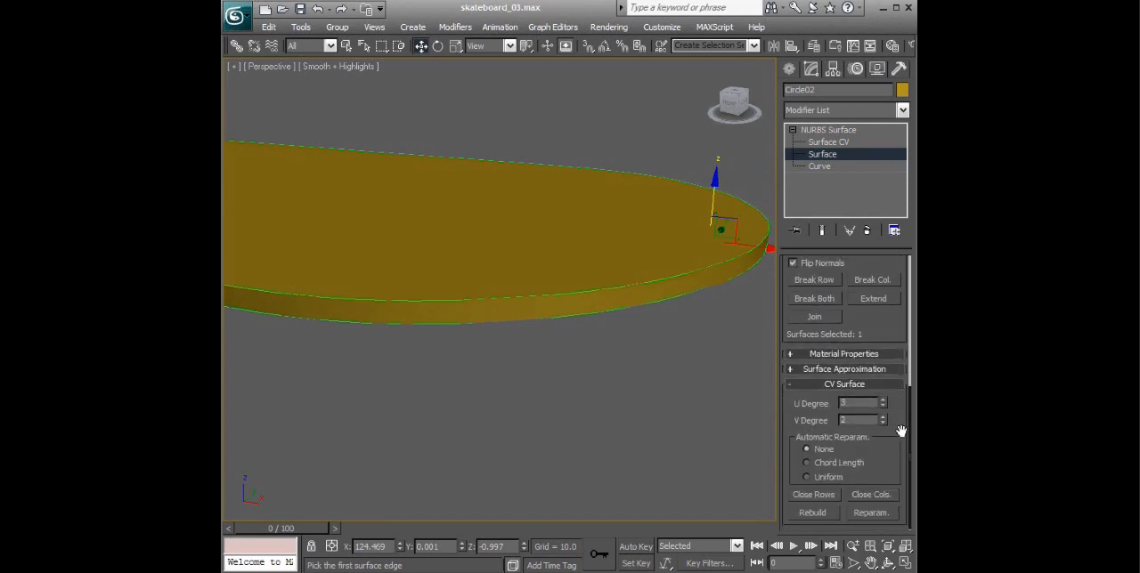
{"action": "left_click", "coordinate": [814, 513]}
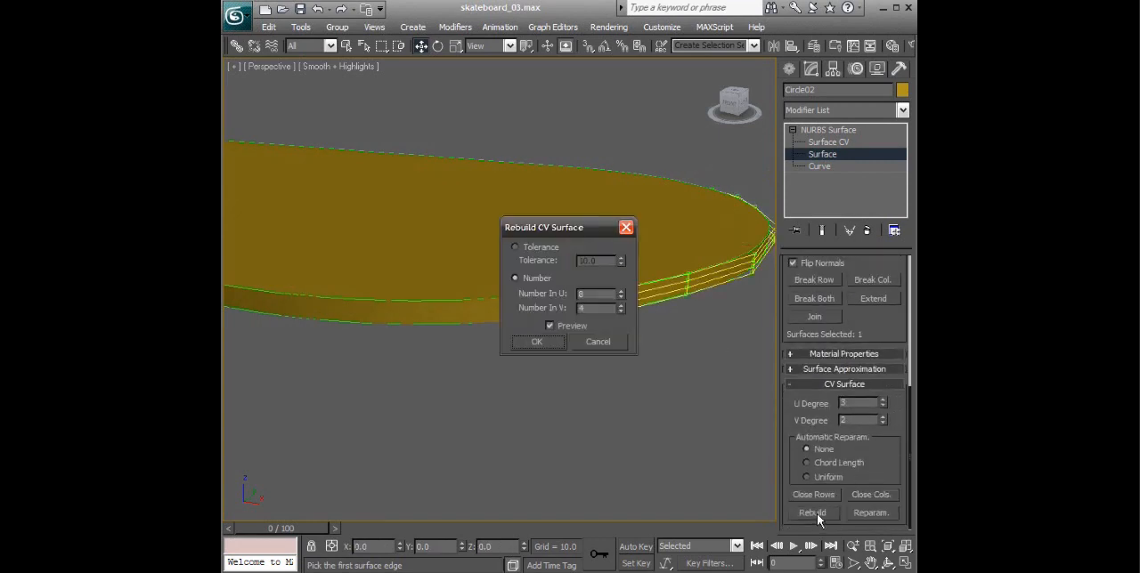
{"action": "left_click", "coordinate": [537, 342]}
{"action": "middle_click_drag", "start_coordinate": [580, 337], "coordinate": [623, 312], "text": "alt"}
{"action": "left_click", "coordinate": [832, 143]}
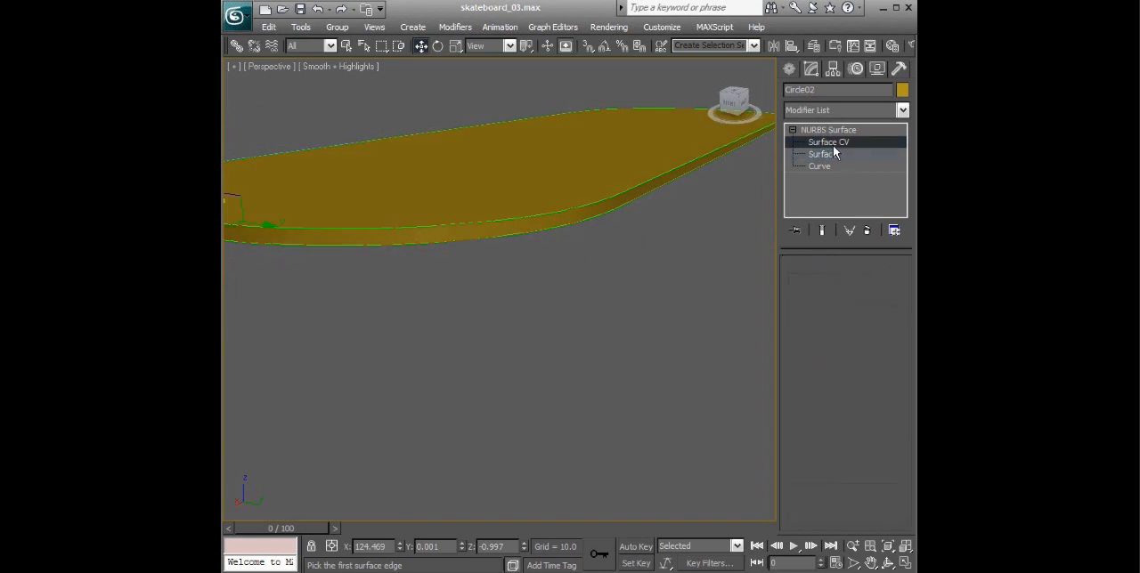
- Select a single CV on the deck's back long-side wall
{"action": "middle_click_drag", "start_coordinate": [629, 224], "coordinate": [753, 219], "text": "alt"}
{"action": "scroll", "coordinate": [673, 244], "scroll_direction": "up", "scroll_amount": 1}
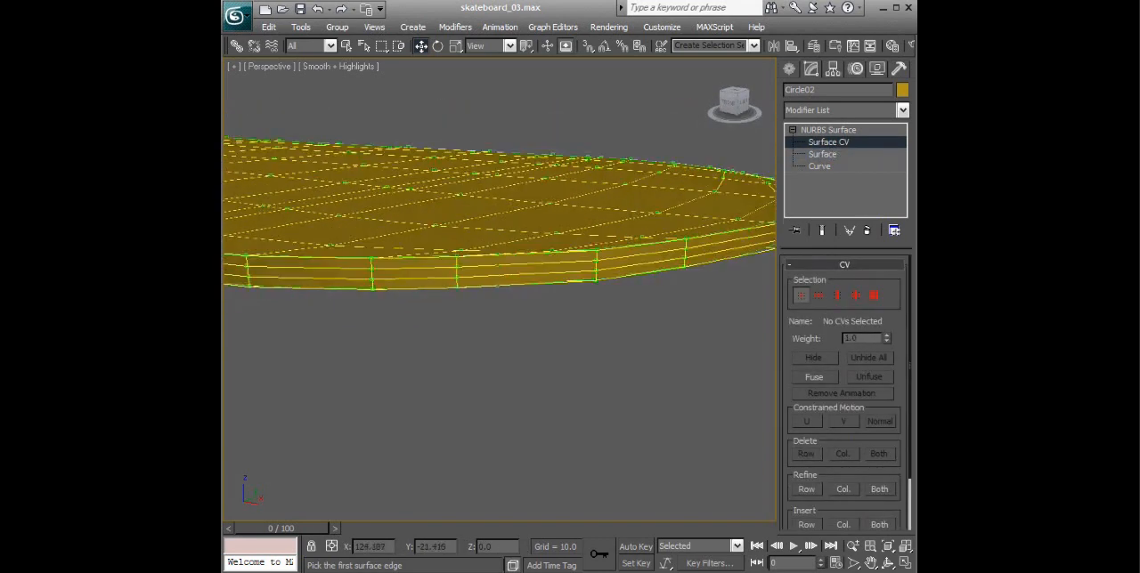
{"action": "scroll", "coordinate": [579, 289], "scroll_direction": "down", "scroll_amount": 3}
{"action": "middle_click_drag", "start_coordinate": [569, 299], "coordinate": [816, 247], "text": "alt"}
{"action": "scroll", "coordinate": [662, 285], "scroll_direction": "up", "scroll_amount": 3}
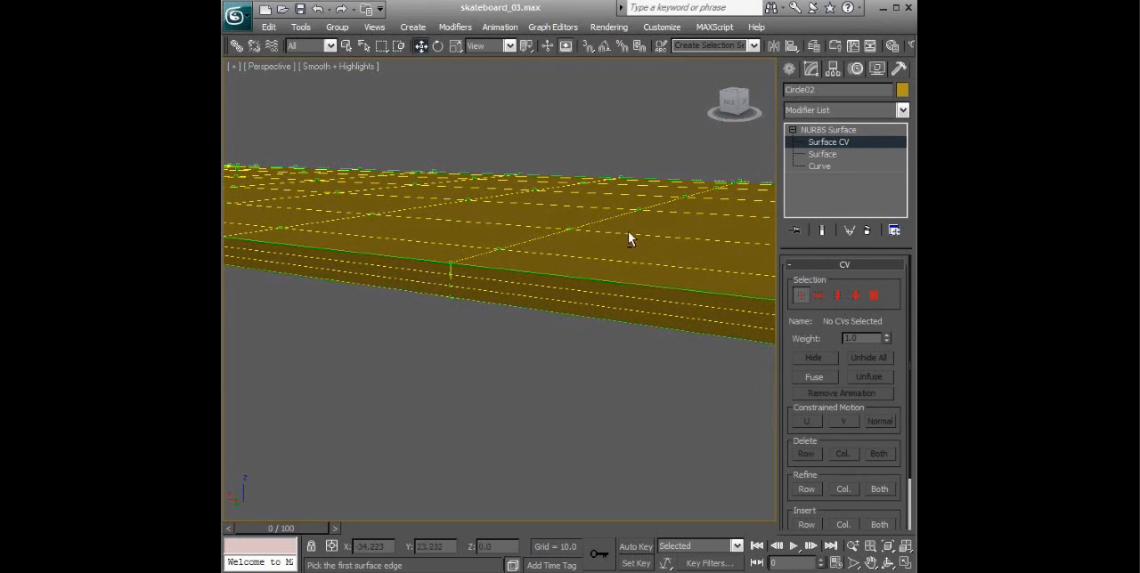
{"action": "middle_click_drag", "start_coordinate": [628, 230], "coordinate": [762, 311], "text": "alt"}
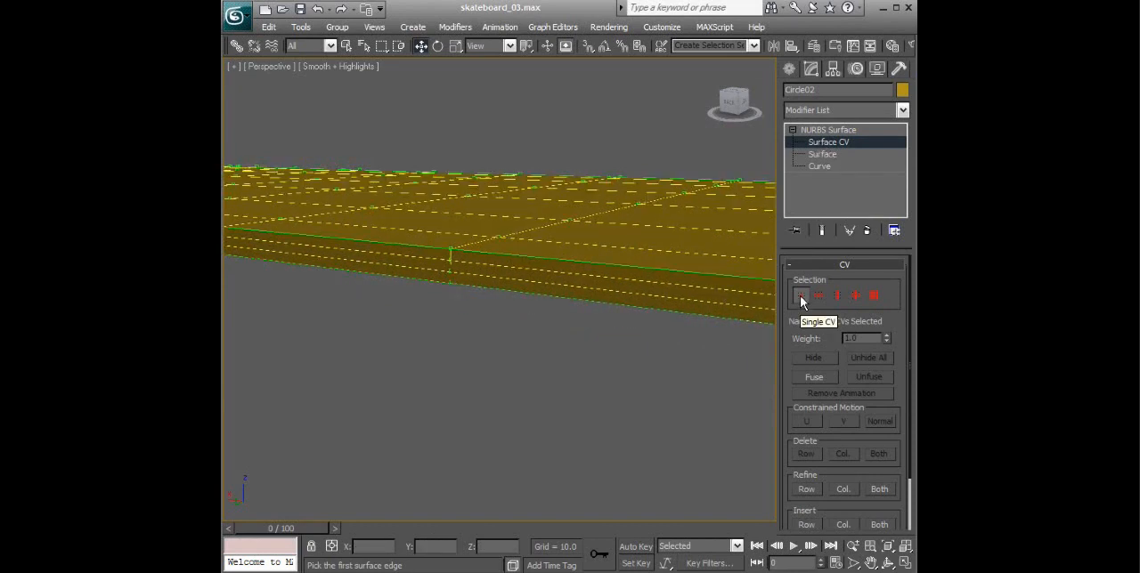
{"action": "left_click", "coordinate": [801, 298]}
{"action": "left_click", "coordinate": [450, 262]}
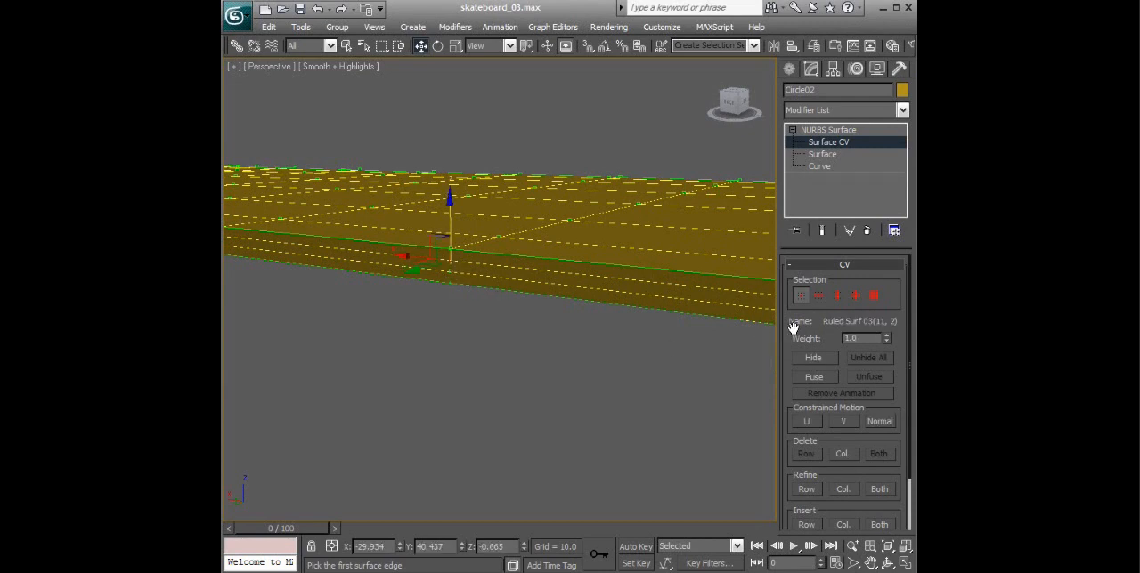
- Try selecting a whole row and a whole column of CVs on the back long-side wall
{"action": "left_click", "coordinate": [818, 297]}
{"action": "left_click", "coordinate": [448, 274]}
{"action": "middle_click_drag", "start_coordinate": [562, 294], "coordinate": [592, 290], "text": "alt"}
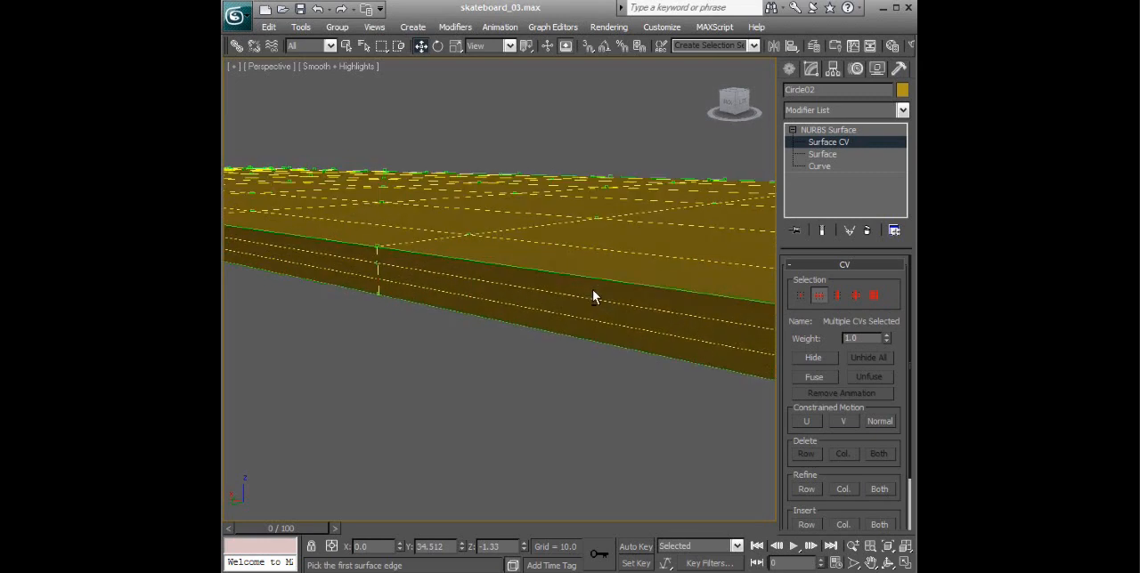
{"action": "middle_click_drag", "start_coordinate": [600, 334], "coordinate": [768, 317], "text": "alt"}
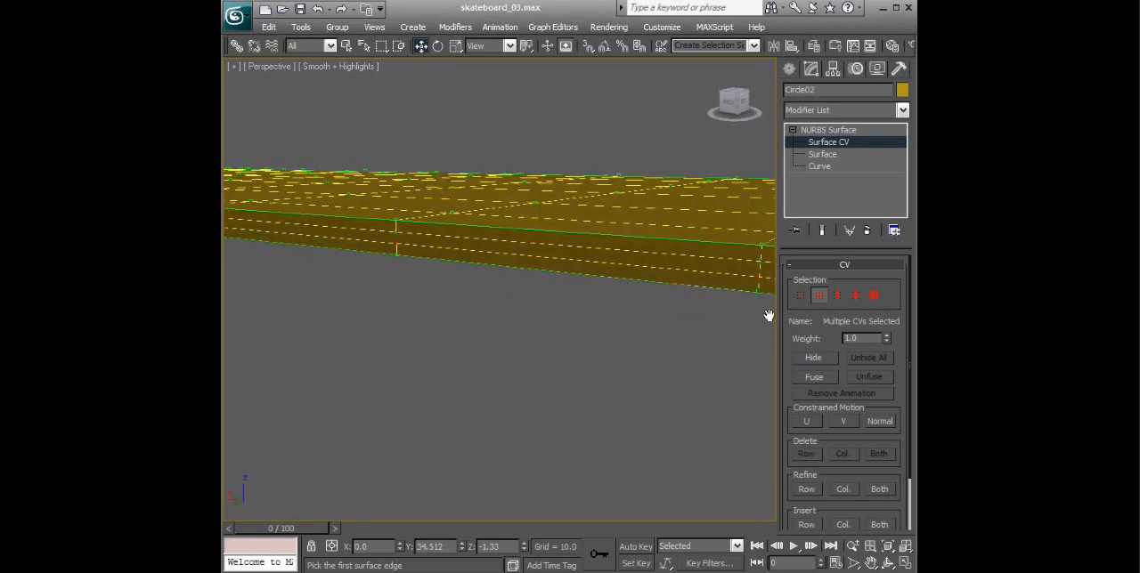
{"action": "left_click", "coordinate": [837, 296]}
{"action": "left_click", "coordinate": [396, 254]}
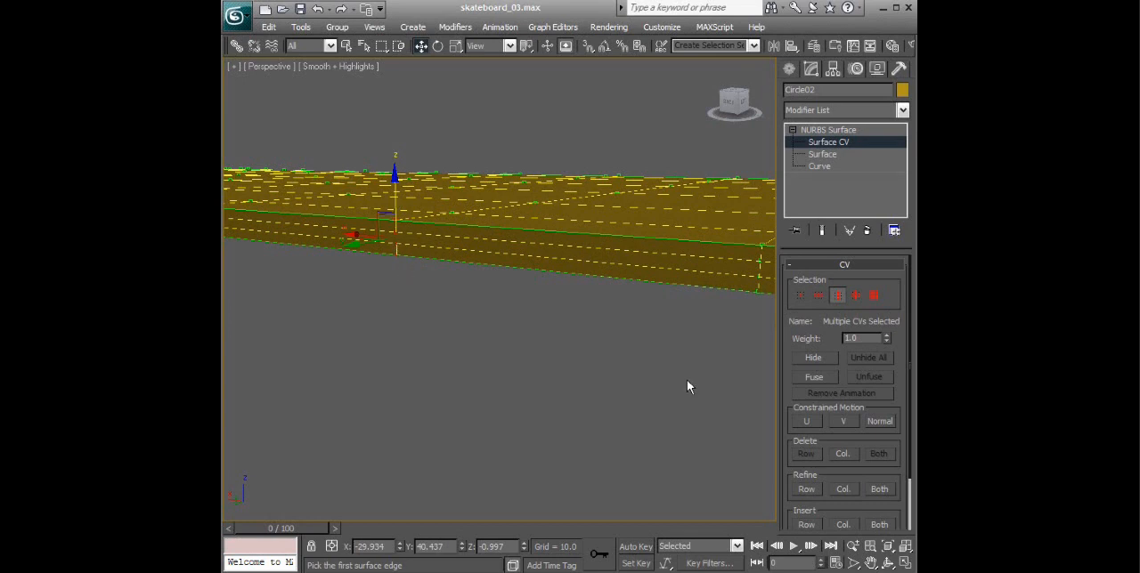
- Select the two middle CV rows of the side walls all the way around the deck
{"action": "left_click", "coordinate": [819, 296]}
{"action": "left_click", "coordinate": [759, 277]}
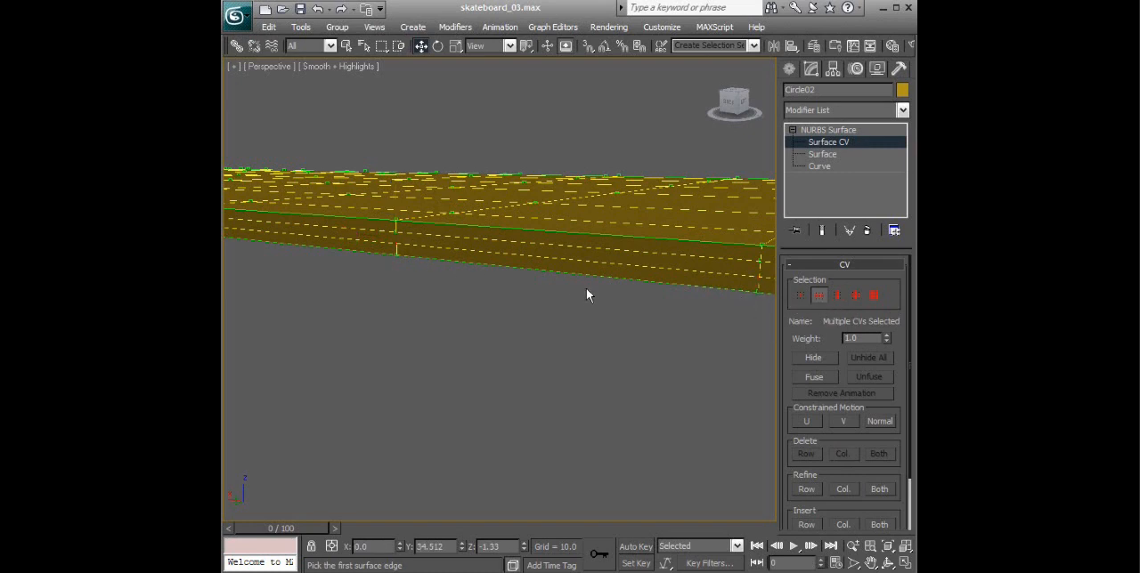
{"action": "scroll", "coordinate": [575, 317], "scroll_direction": "down", "scroll_amount": 5}
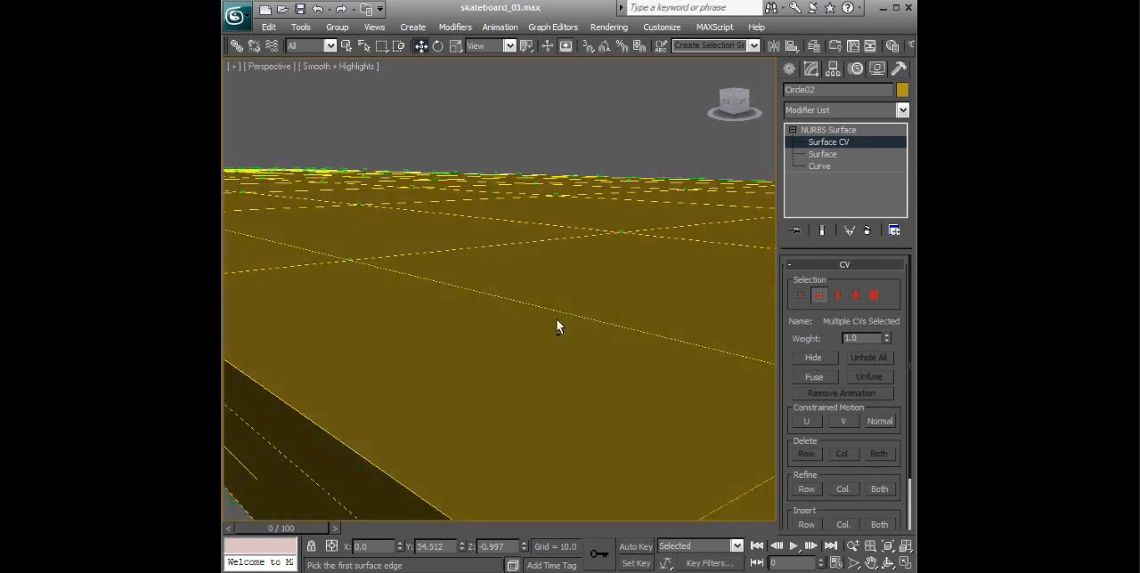
{"action": "middle_click_drag", "start_coordinate": [602, 326], "coordinate": [629, 343], "text": "alt"}
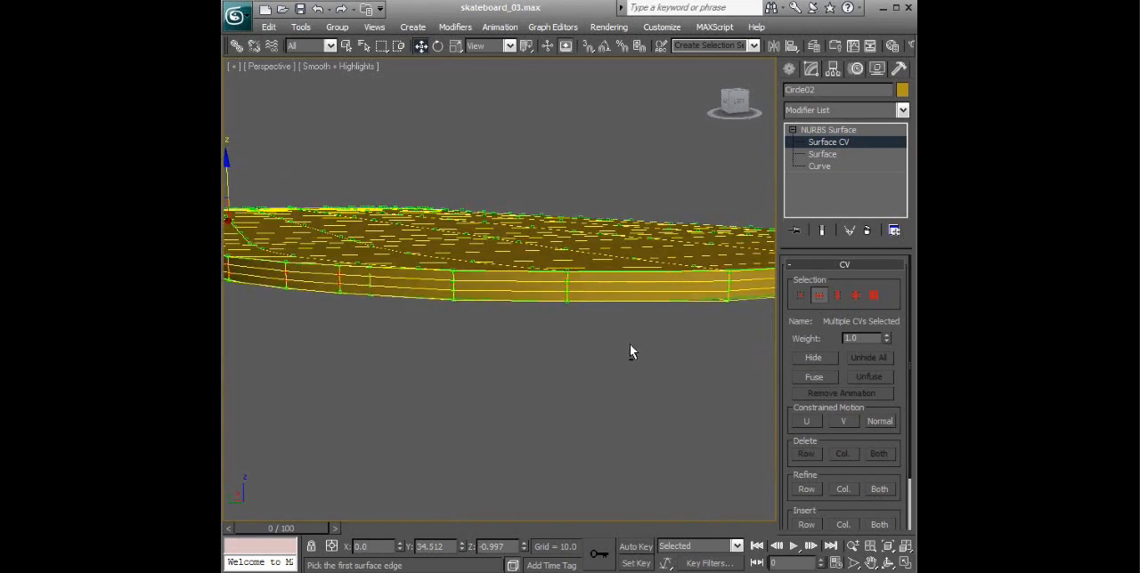
{"action": "left_click", "coordinate": [453, 282]}
{"action": "middle_click_drag", "start_coordinate": [479, 303], "coordinate": [667, 341], "text": "alt"}
{"action": "scroll", "coordinate": [659, 343], "scroll_direction": "up", "scroll_amount": 4}
{"action": "left_click", "coordinate": [514, 491], "text": "ctrl"}
{"action": "scroll", "coordinate": [757, 482], "scroll_direction": "down", "scroll_amount": 5}
{"action": "middle_click_drag", "start_coordinate": [732, 392], "coordinate": [647, 323], "text": "alt"}
{"action": "left_click", "coordinate": [637, 312], "text": "ctrl"}
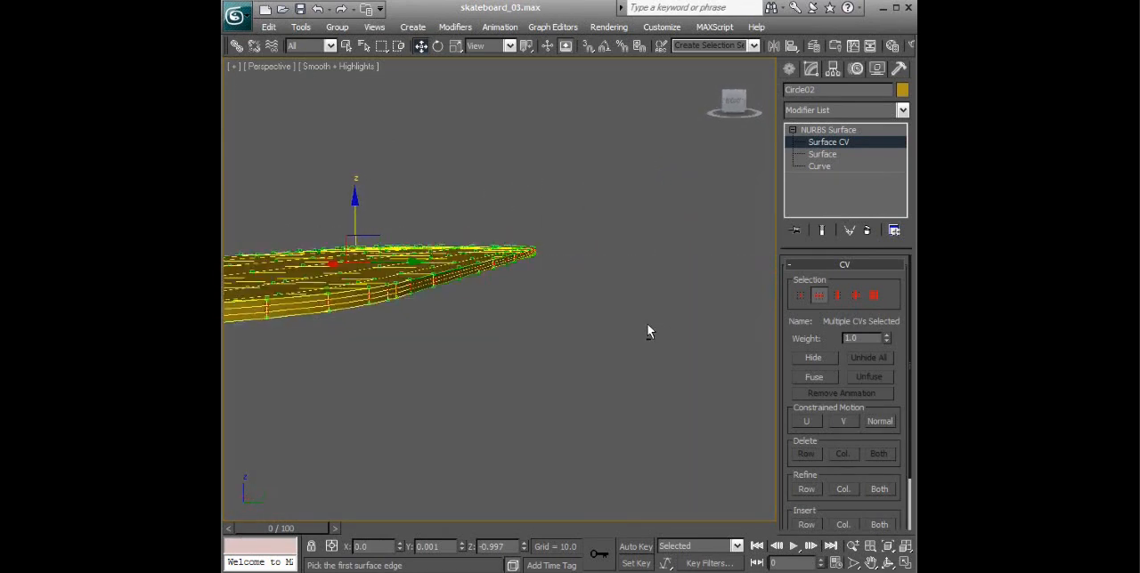
{"action": "middle_click_drag", "start_coordinate": [530, 345], "coordinate": [649, 351], "text": "alt"}
- Scale the selected middle CV rows outward along Y to round the deck's long side walls
{"action": "key", "text": "r"}
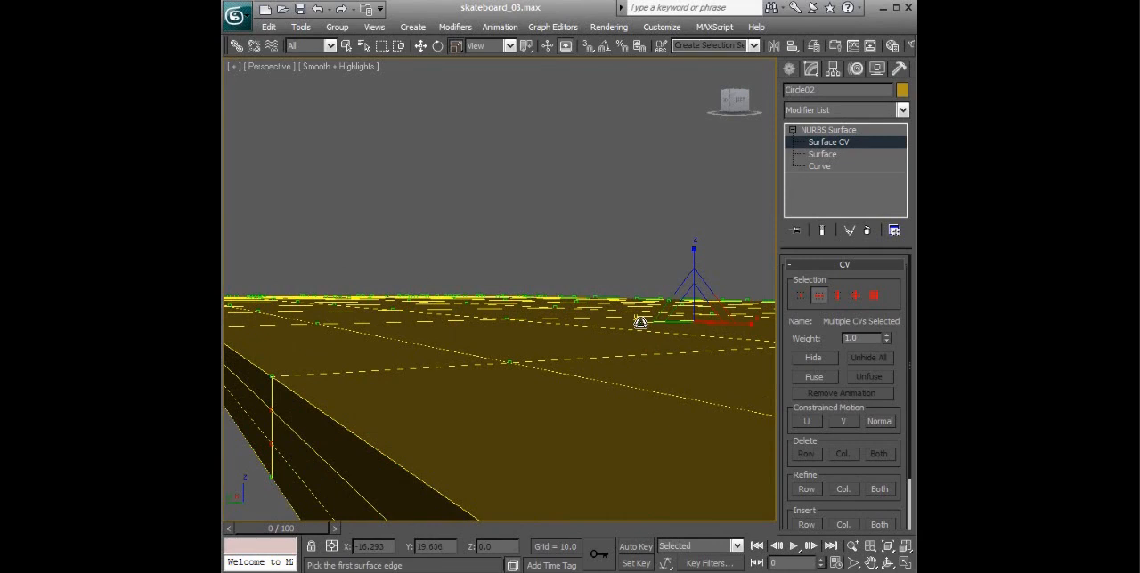
{"action": "key", "text": "F3"}
{"action": "key", "text": "F3"}
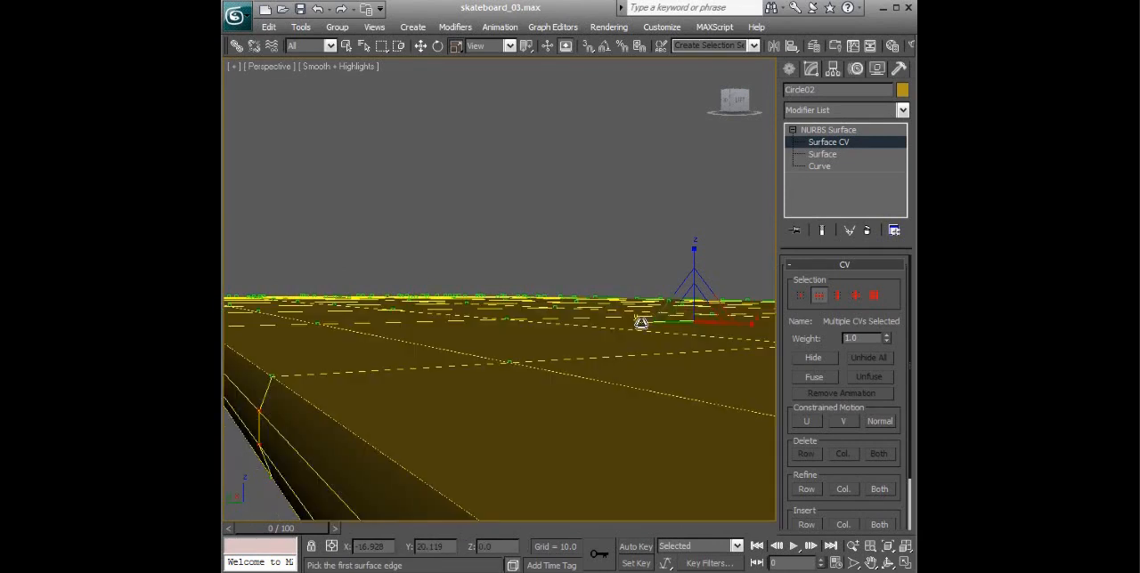
{"action": "middle_click_drag", "start_coordinate": [641, 348], "coordinate": [638, 346]}
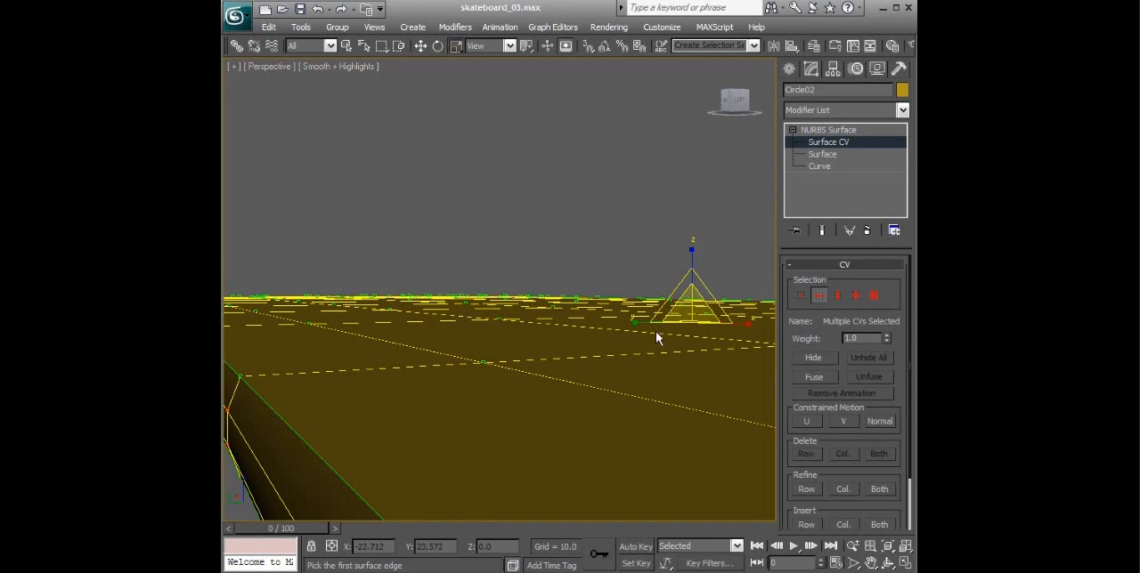
{"action": "key", "text": "F3"}
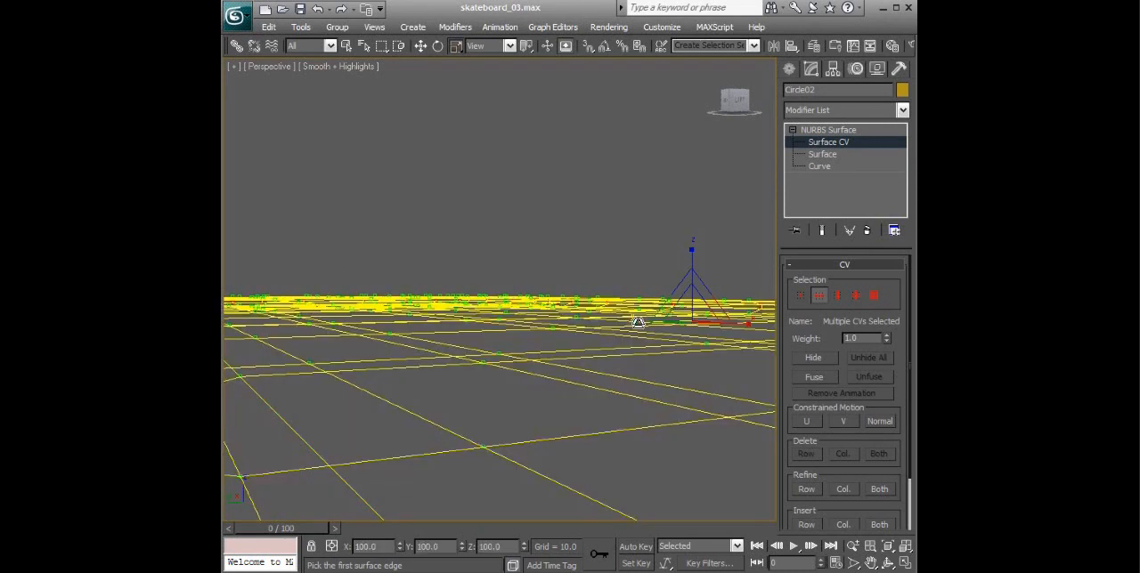
{"action": "key", "text": "F3"}
{"action": "middle_click_drag", "start_coordinate": [632, 328], "coordinate": [606, 342], "text": "alt"}
{"action": "mouse_move", "coordinate": [676, 353]}
{"action": "middle_mouse_down", "text": "alt"}
{"action": "mouse_move", "coordinate": [758, 364]}
{"action": "mouse_move", "coordinate": [682, 336]}
{"action": "mouse_move", "coordinate": [620, 337]}
{"action": "mouse_move", "coordinate": [643, 330]}
{"action": "mouse_move", "coordinate": [679, 347]}
{"action": "mouse_move", "coordinate": [407, 333]}
{"action": "mouse_move", "coordinate": [685, 356]}
{"action": "middle_mouse_up", "text": "alt"}
{"action": "middle_click_drag", "start_coordinate": [685, 356], "coordinate": [635, 338]}
- Try scaling the selected CV rows outward along X, watching the deck's end profile enlarged in the Front view
{"action": "key", "text": "alt+w"}
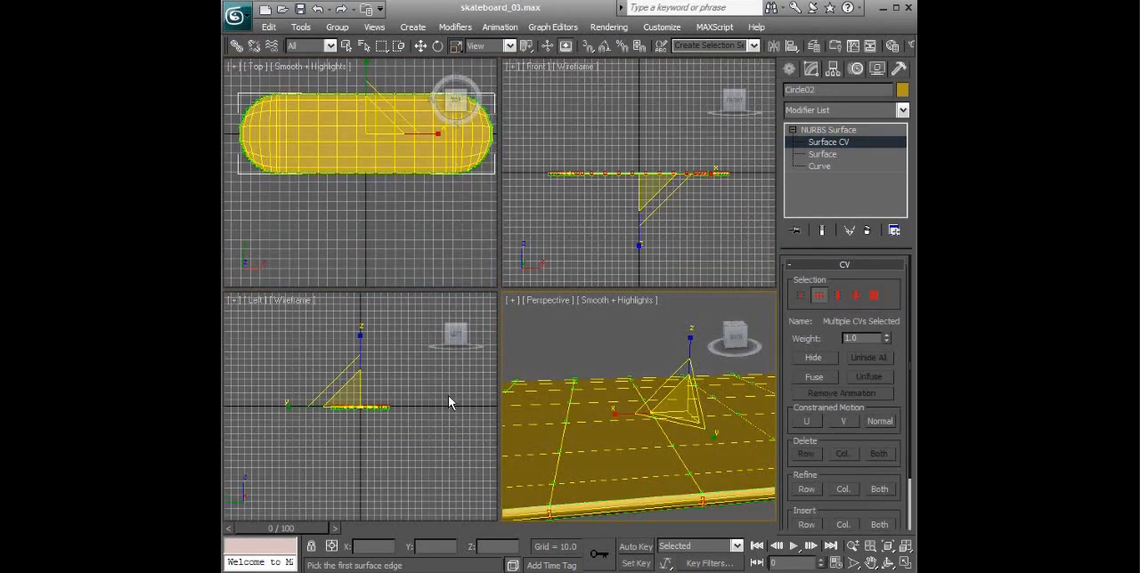
{"action": "scroll", "coordinate": [645, 203], "scroll_direction": "up", "scroll_amount": 4}
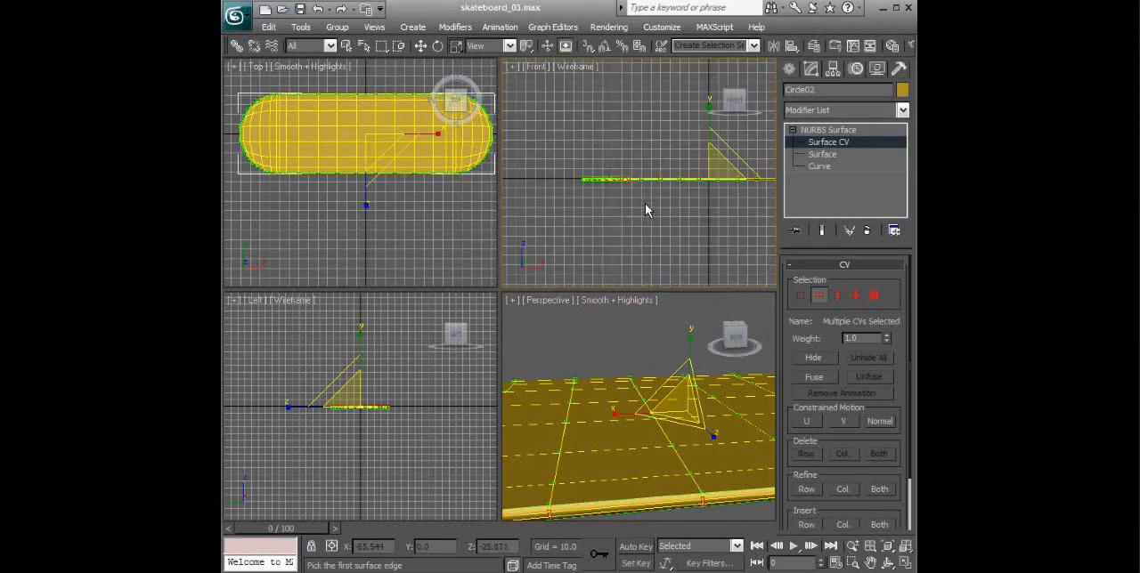
{"action": "middle_click_drag", "start_coordinate": [646, 204], "coordinate": [754, 138]}
{"action": "scroll", "coordinate": [690, 206], "scroll_direction": "up", "scroll_amount": 6}
{"action": "scroll", "coordinate": [677, 177], "scroll_direction": "up", "scroll_amount": 2}
{"action": "middle_click_drag", "start_coordinate": [632, 176], "coordinate": [690, 185]}
{"action": "scroll", "coordinate": [657, 184], "scroll_direction": "up", "scroll_amount": 2}
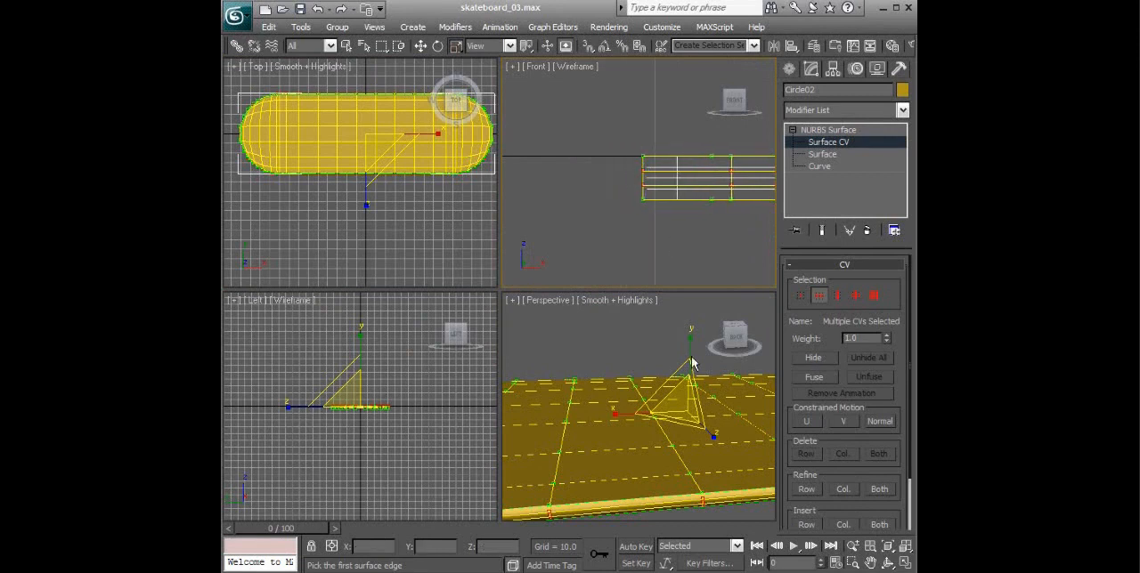
{"action": "middle_click_drag", "start_coordinate": [708, 437], "coordinate": [590, 421], "text": "alt"}
{"action": "left_click_drag", "start_coordinate": [588, 421], "coordinate": [593, 418]}
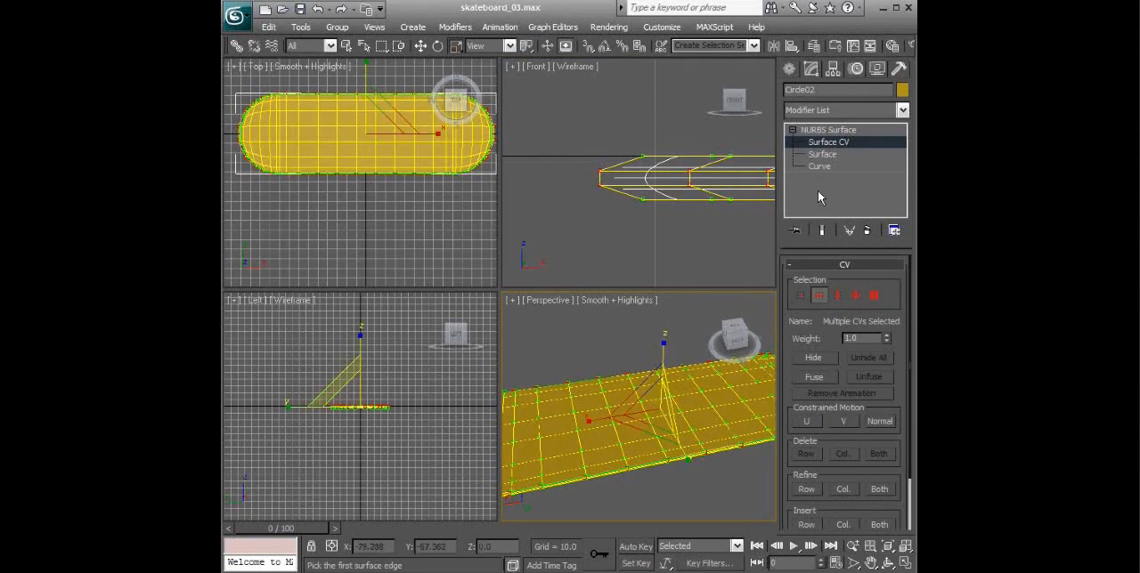
- Leave CV editing and examine the rounded deck edge in an enlarged Perspective view
{"action": "left_click", "coordinate": [828, 130]}
{"action": "middle_click_drag", "start_coordinate": [678, 323], "coordinate": [633, 240], "text": "alt"}
{"action": "key", "text": "alt+w"}
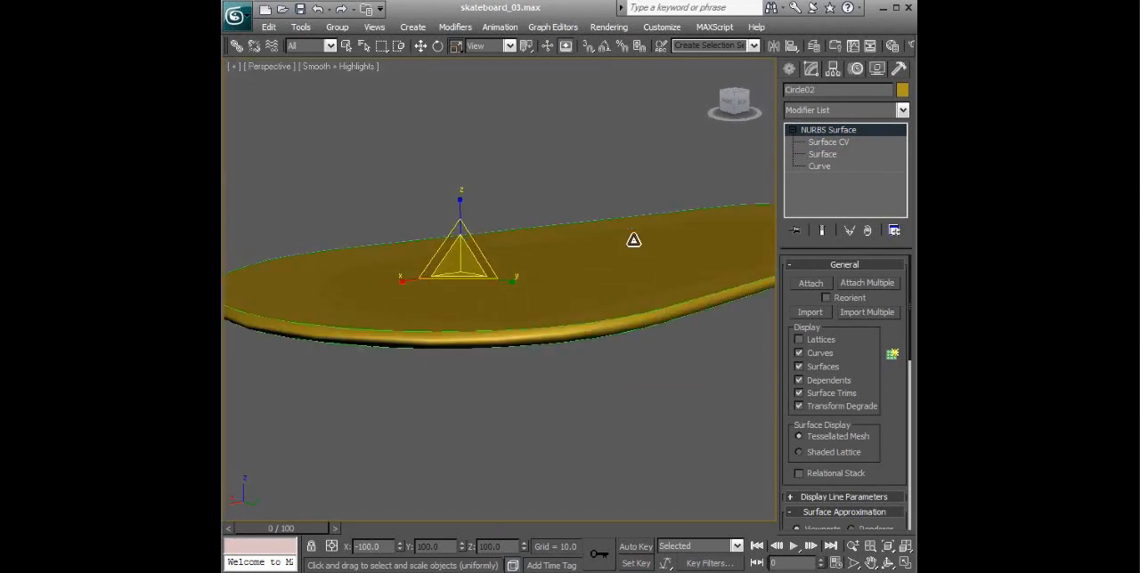
{"action": "mouse_move", "coordinate": [435, 321]}
{"action": "middle_mouse_down", "text": "alt"}
{"action": "mouse_move", "coordinate": [463, 308]}
{"action": "mouse_move", "coordinate": [453, 312]}
{"action": "middle_mouse_up", "text": "alt"}
{"action": "middle_click_drag", "start_coordinate": [614, 289], "coordinate": [701, 261], "text": "alt"}
{"action": "key", "text": "alt+w"}
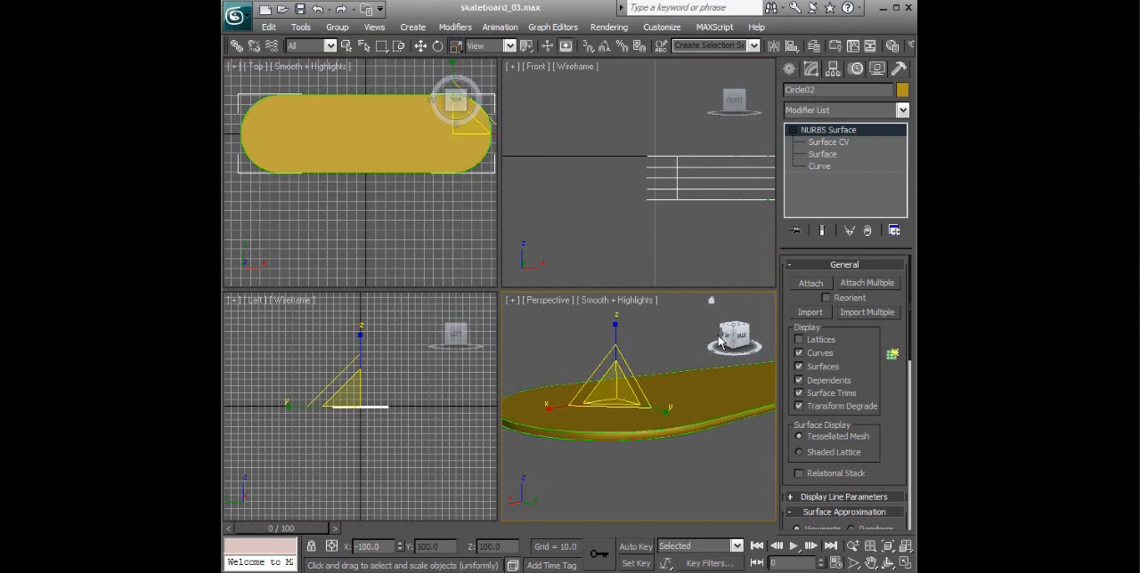
- Return to surface CV editing and scale the selected middle CV rows outward along X to round the deck's ends
{"action": "left_click", "coordinate": [828, 142]}
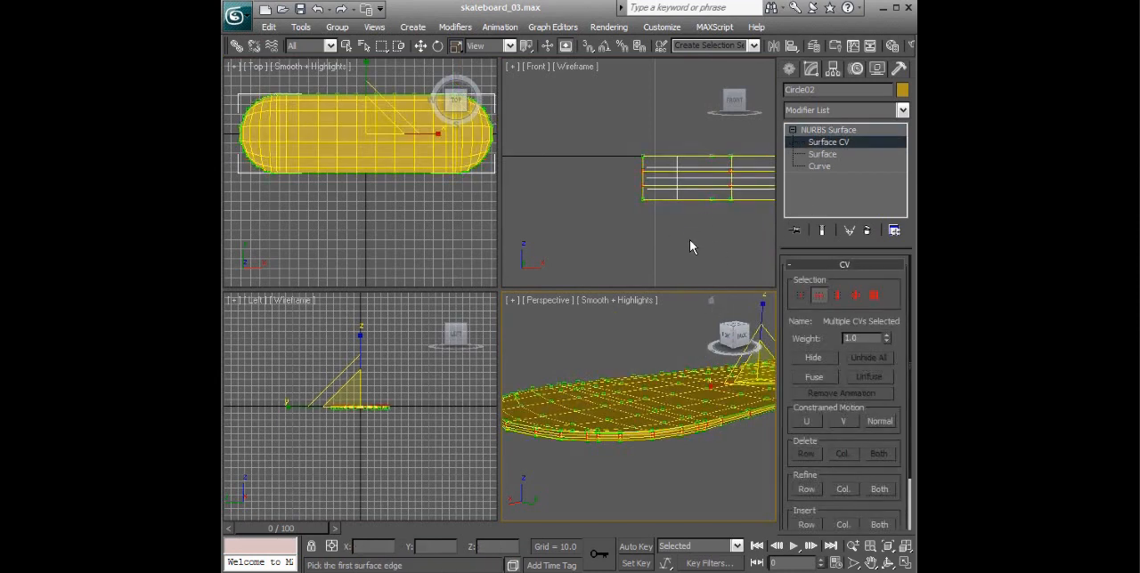
{"action": "middle_click_drag", "start_coordinate": [686, 364], "coordinate": [568, 429], "text": "alt"}
{"action": "scroll", "coordinate": [662, 431], "scroll_direction": "up", "scroll_amount": 2}
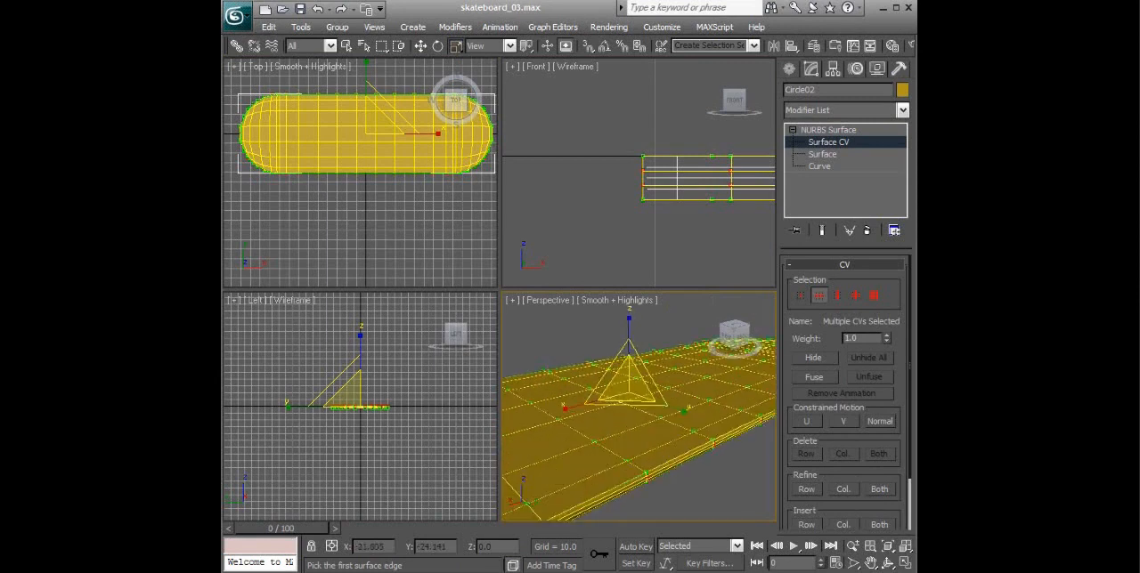
{"action": "scroll", "coordinate": [659, 427], "scroll_direction": "up", "scroll_amount": 4}
{"action": "middle_click_drag", "start_coordinate": [627, 380], "coordinate": [577, 381], "text": "alt"}
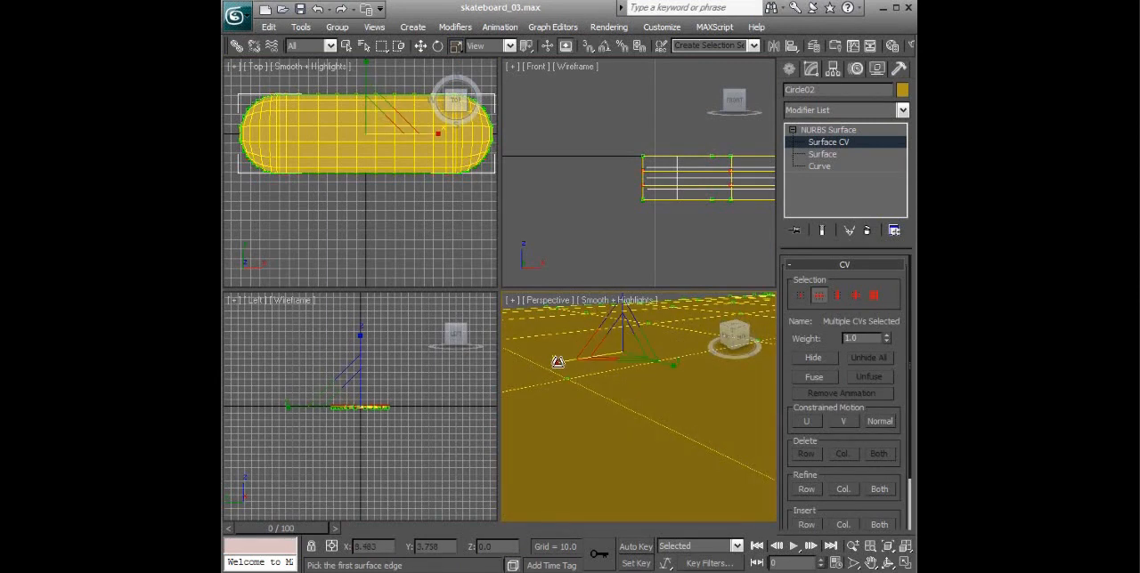
{"action": "left_click_drag", "start_coordinate": [556, 362], "coordinate": [557, 361]}
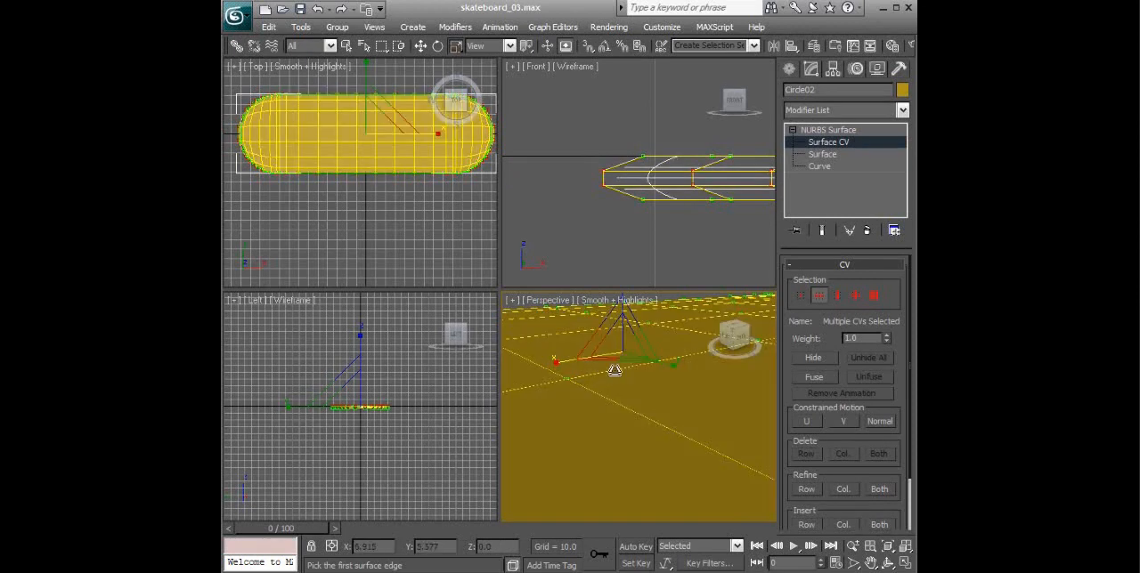
- Scale the selected middle CV rows slightly outward along Y, checking the side edge's profile enlarged in the Left view
{"action": "middle_click_drag", "start_coordinate": [387, 390], "coordinate": [397, 475]}
{"action": "scroll", "coordinate": [409, 358], "scroll_direction": "up", "scroll_amount": 5}
{"action": "scroll", "coordinate": [406, 419], "scroll_direction": "up", "scroll_amount": 2}
{"action": "scroll", "coordinate": [406, 417], "scroll_direction": "up", "scroll_amount": 2}
{"action": "middle_click_drag", "start_coordinate": [326, 402], "coordinate": [245, 386]}
{"action": "scroll", "coordinate": [443, 372], "scroll_direction": "up", "scroll_amount": 4}
{"action": "scroll", "coordinate": [394, 372], "scroll_direction": "down", "scroll_amount": 2}
{"action": "scroll", "coordinate": [401, 403], "scroll_direction": "up", "scroll_amount": 4}
{"action": "middle_click_drag", "start_coordinate": [436, 431], "coordinate": [258, 414]}
{"action": "middle_click_drag", "start_coordinate": [445, 422], "coordinate": [199, 413]}
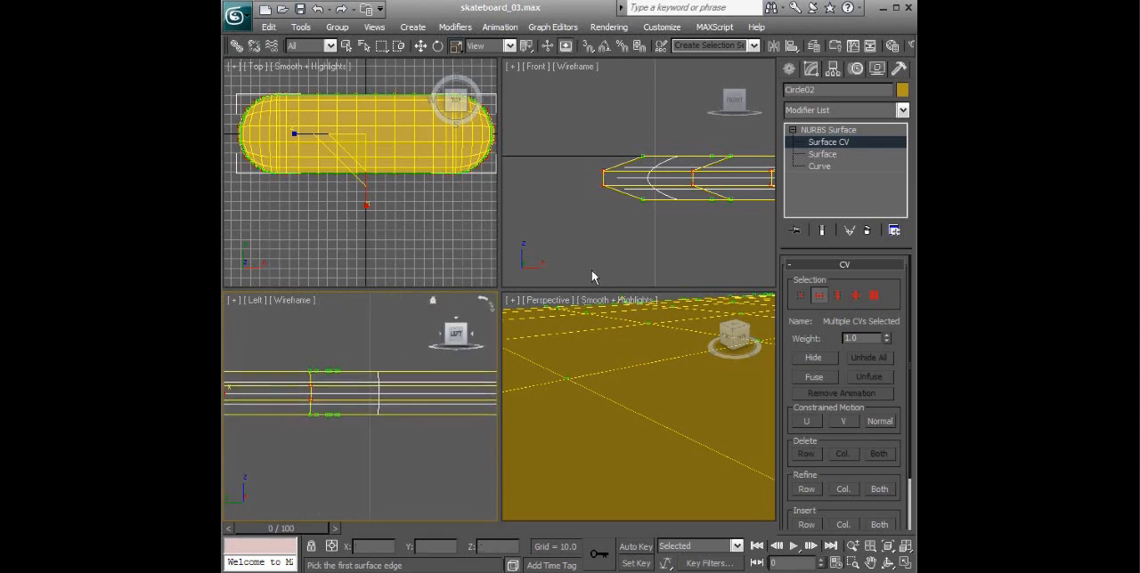
{"action": "right_click", "coordinate": [649, 358]}
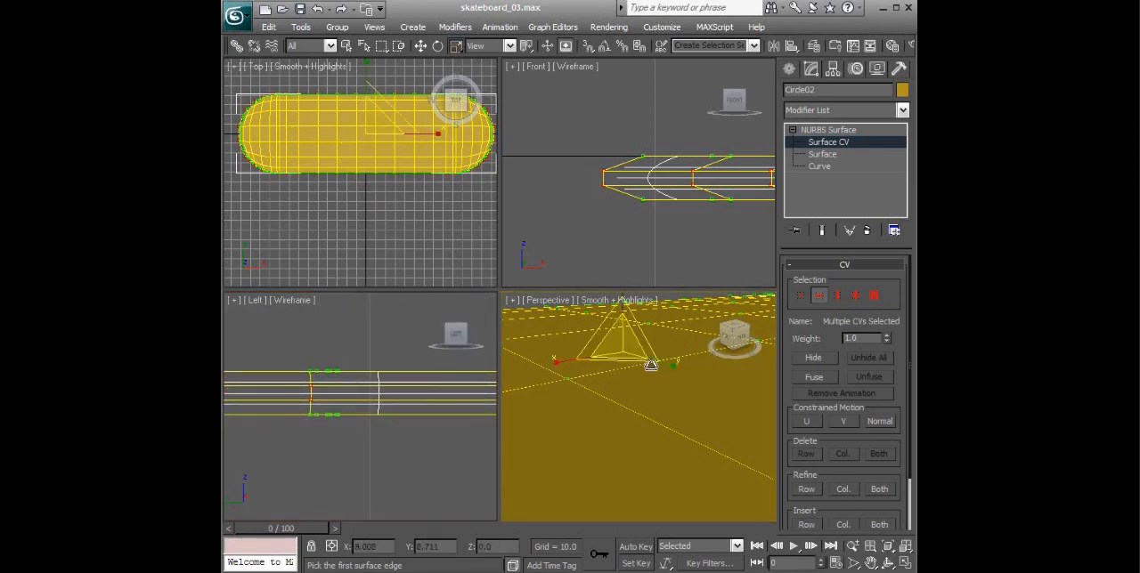
{"action": "left_click_drag", "start_coordinate": [674, 365], "coordinate": [674, 365]}
{"action": "middle_click_drag", "start_coordinate": [668, 407], "coordinate": [644, 407], "text": "alt"}
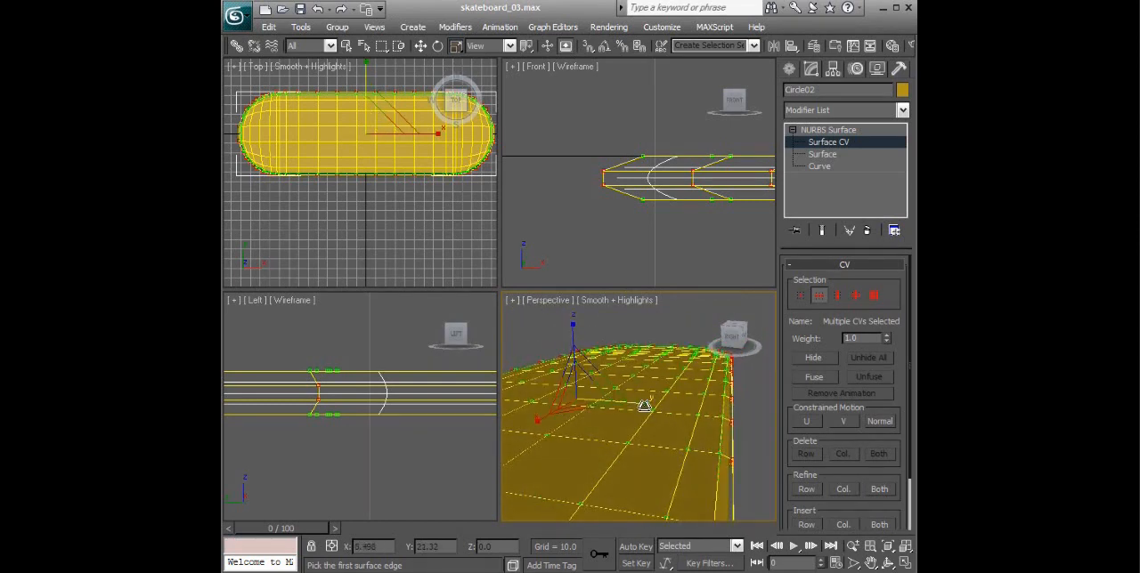
{"action": "left_click_drag", "start_coordinate": [643, 406], "coordinate": [643, 405]}
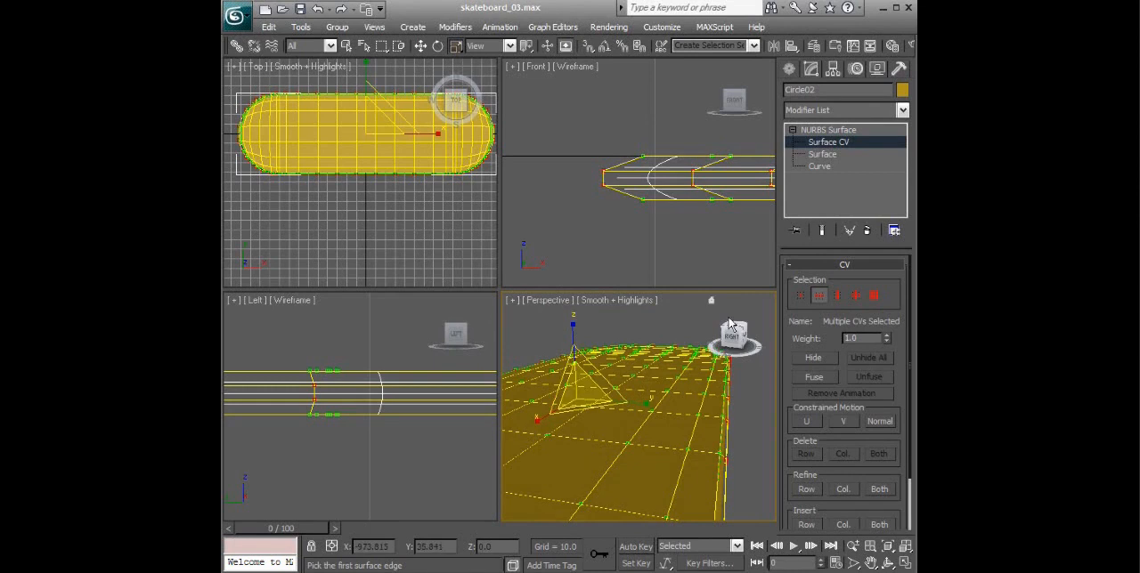
- Leave CV editing and examine the rounded deck edge in a maximized Perspective view
{"action": "left_click", "coordinate": [837, 132]}
{"action": "middle_click_drag", "start_coordinate": [708, 433], "coordinate": [638, 486], "text": "alt"}
{"action": "key", "text": "alt+w"}
{"action": "middle_click_drag", "start_coordinate": [631, 416], "coordinate": [644, 314], "text": "alt"}
- Select the individual surface CVs at one rounded end of the deck using single-CV selection, and frame them in a maximized Front view
{"action": "left_click", "coordinate": [832, 142]}
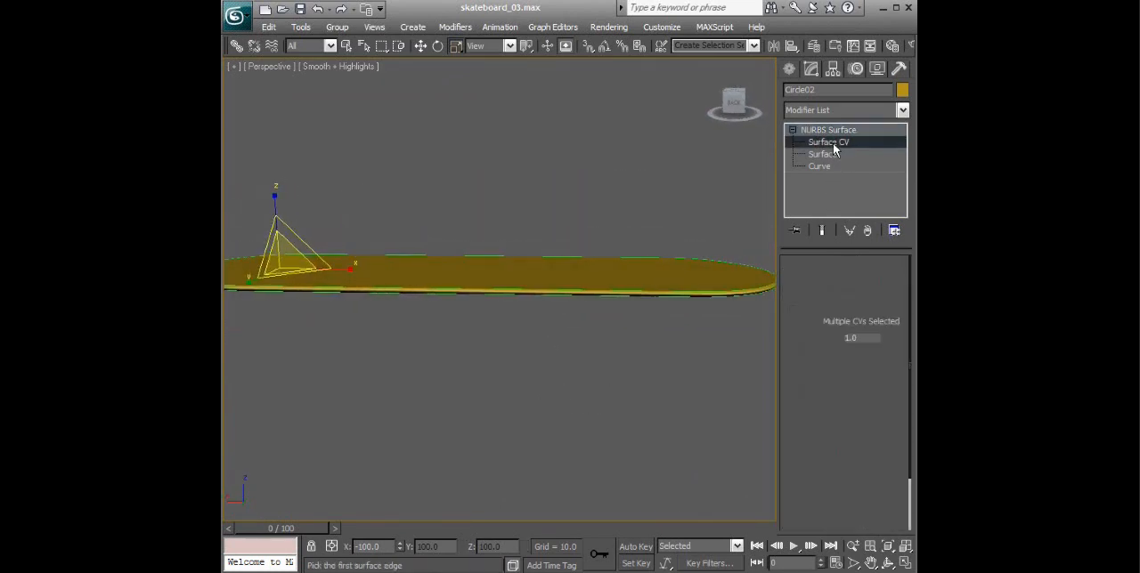
{"action": "middle_click_drag", "start_coordinate": [697, 253], "coordinate": [584, 227], "text": "alt"}
{"action": "left_click_drag", "start_coordinate": [598, 261], "coordinate": [751, 372]}
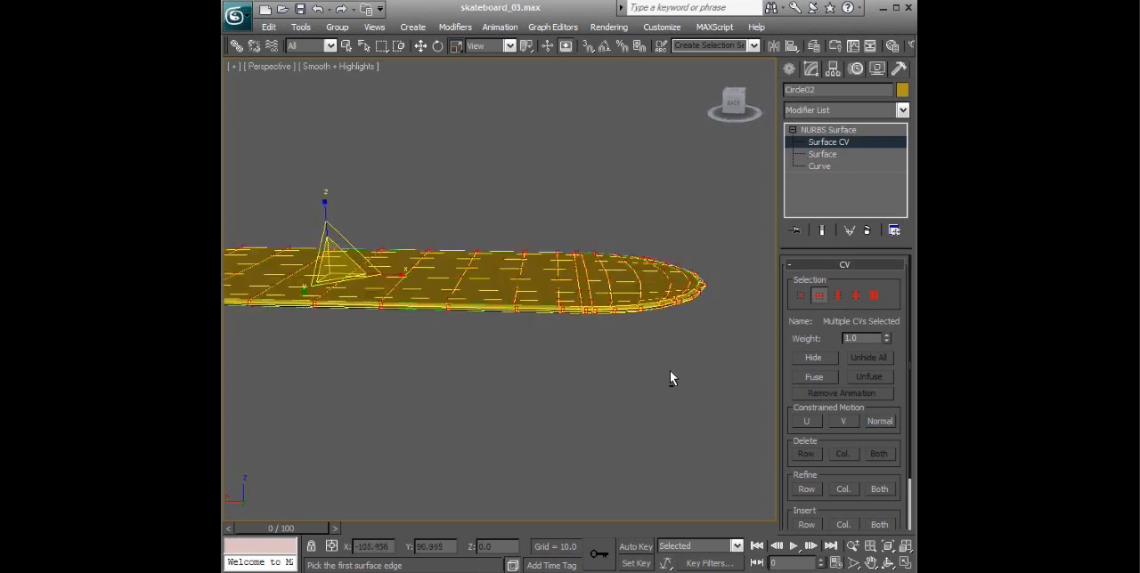
{"action": "left_click", "coordinate": [801, 296]}
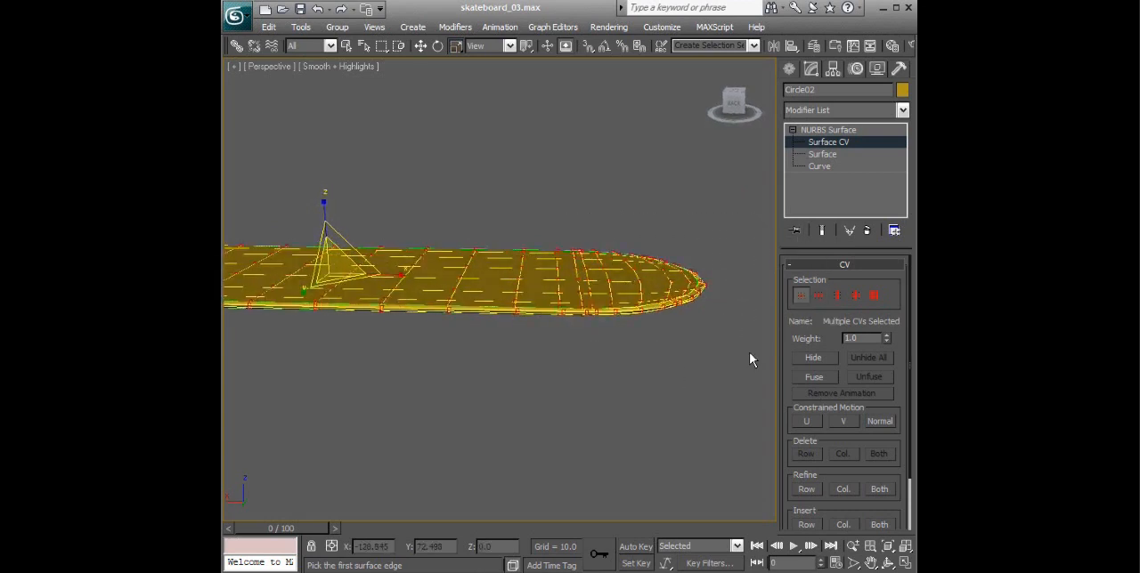
{"action": "middle_click_drag", "start_coordinate": [573, 247], "coordinate": [669, 258], "text": "alt"}
{"action": "left_click_drag", "start_coordinate": [566, 232], "coordinate": [746, 362]}
{"action": "middle_click_drag", "start_coordinate": [682, 335], "coordinate": [681, 328], "text": "alt"}
{"action": "key", "text": "alt+w"}
{"action": "key", "text": "alt+w"}
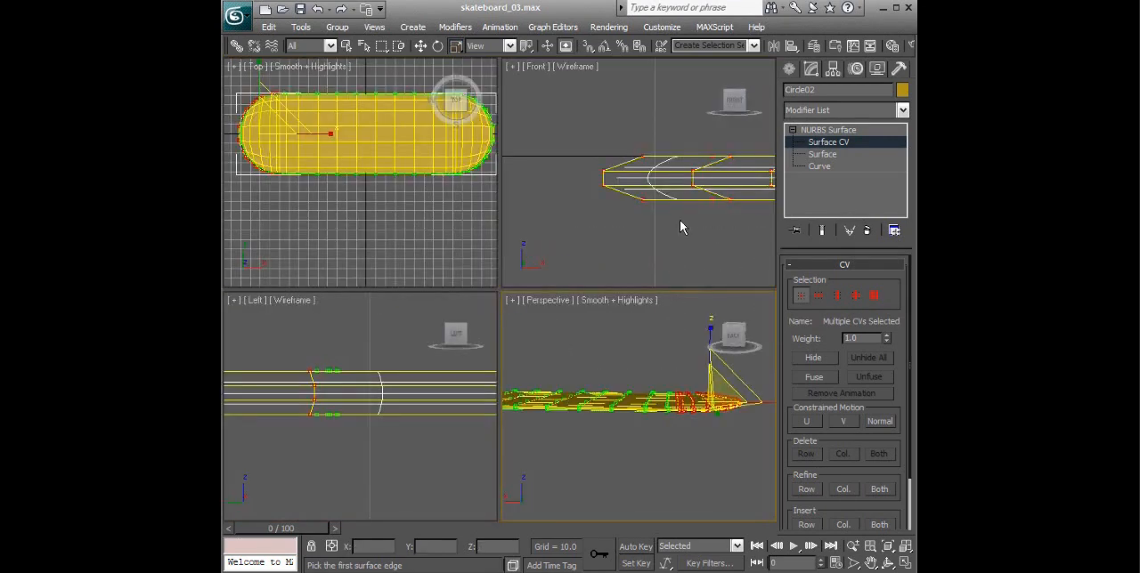
{"action": "key", "text": "z"}
{"action": "middle_click_drag", "start_coordinate": [710, 229], "coordinate": [635, 231]}
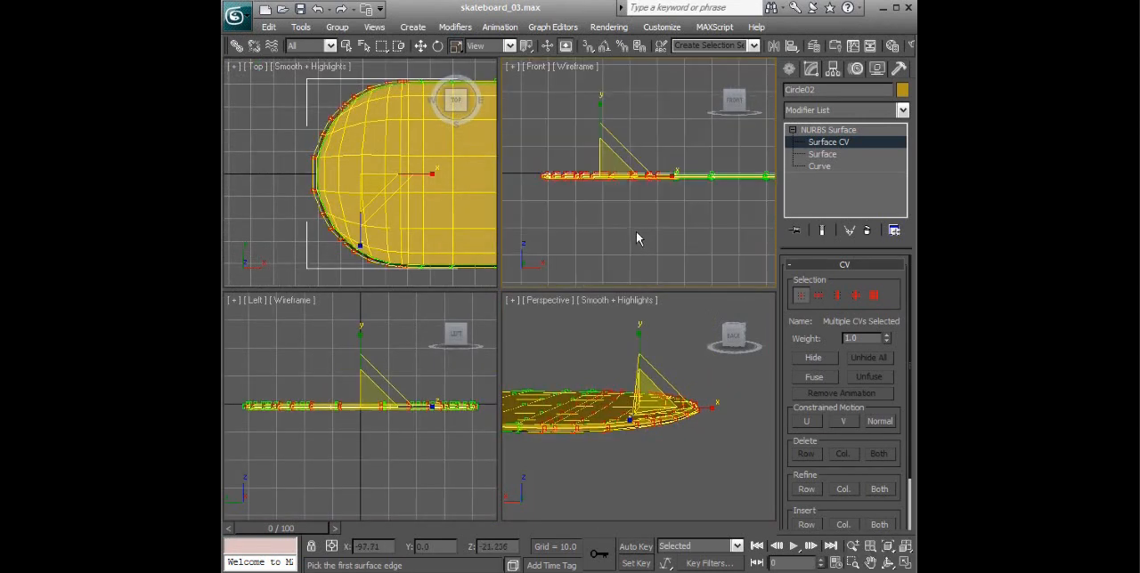
{"action": "key", "text": "alt+w"}
{"action": "mouse_move", "coordinate": [615, 303]}
{"action": "middle_mouse_down"}
{"action": "mouse_move", "coordinate": [535, 278]}
{"action": "mouse_move", "coordinate": [602, 300]}
{"action": "mouse_move", "coordinate": [616, 290]}
{"action": "middle_mouse_up"}
{"action": "scroll", "coordinate": [615, 283], "scroll_direction": "up", "scroll_amount": 2}
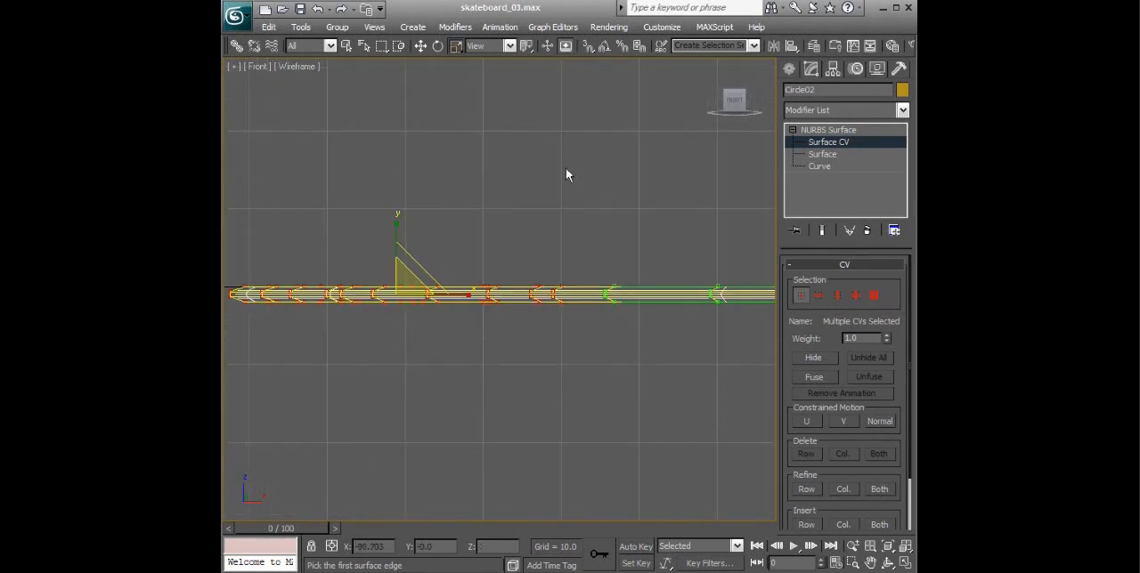
{"action": "left_click", "coordinate": [509, 47]}
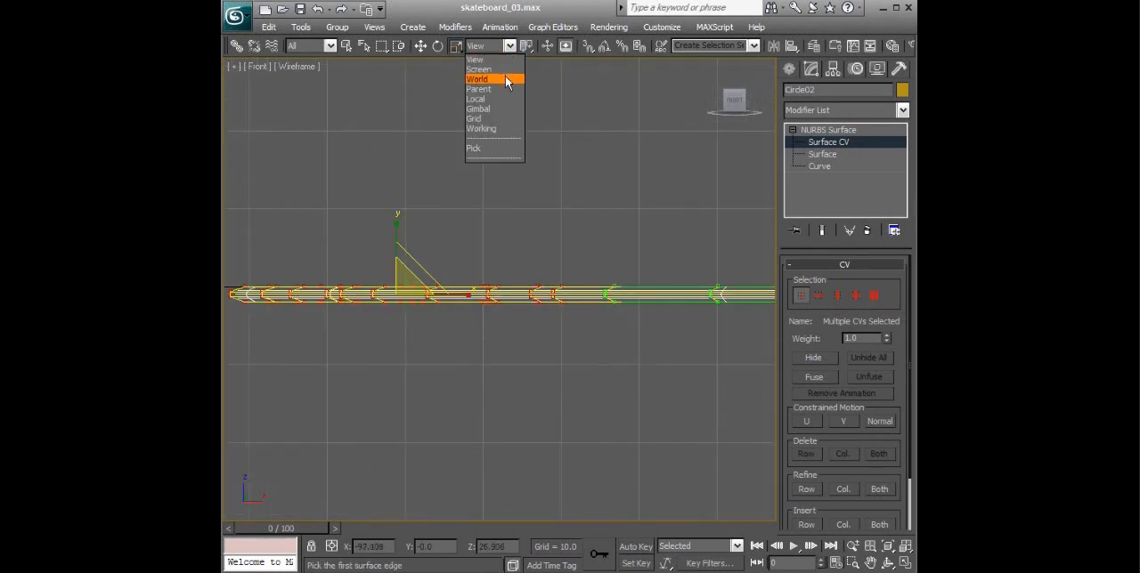
{"action": "left_click", "coordinate": [500, 99]}
{"action": "left_click", "coordinate": [499, 46]}
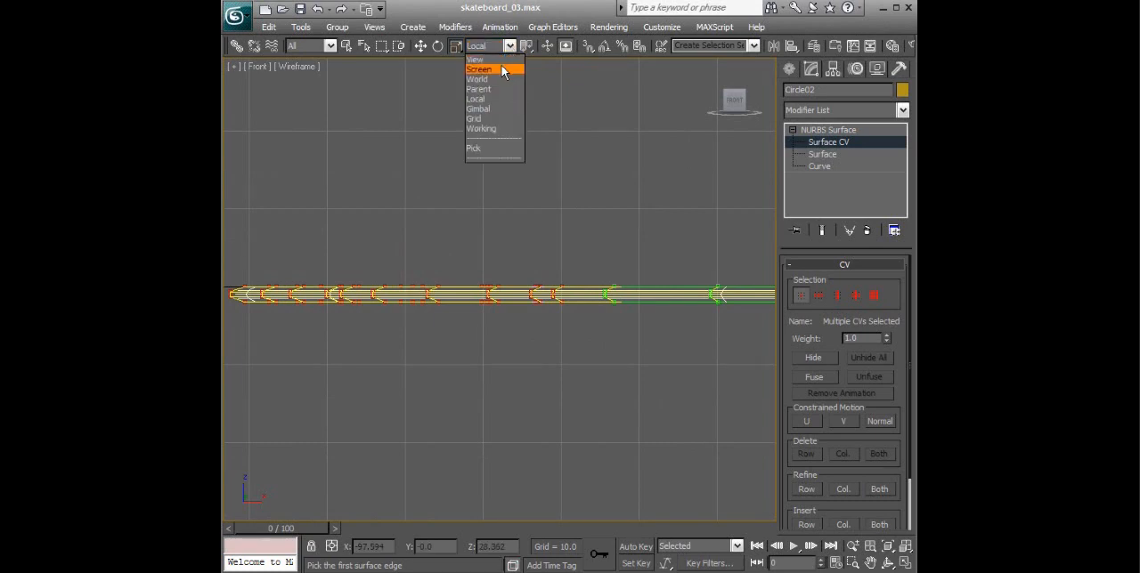
{"action": "left_click", "coordinate": [503, 55]}
- Rotate the selected end CVs upward and raise them in the Front view to form the deck's first upturned end
{"action": "middle_click_drag", "start_coordinate": [561, 264], "coordinate": [579, 254]}
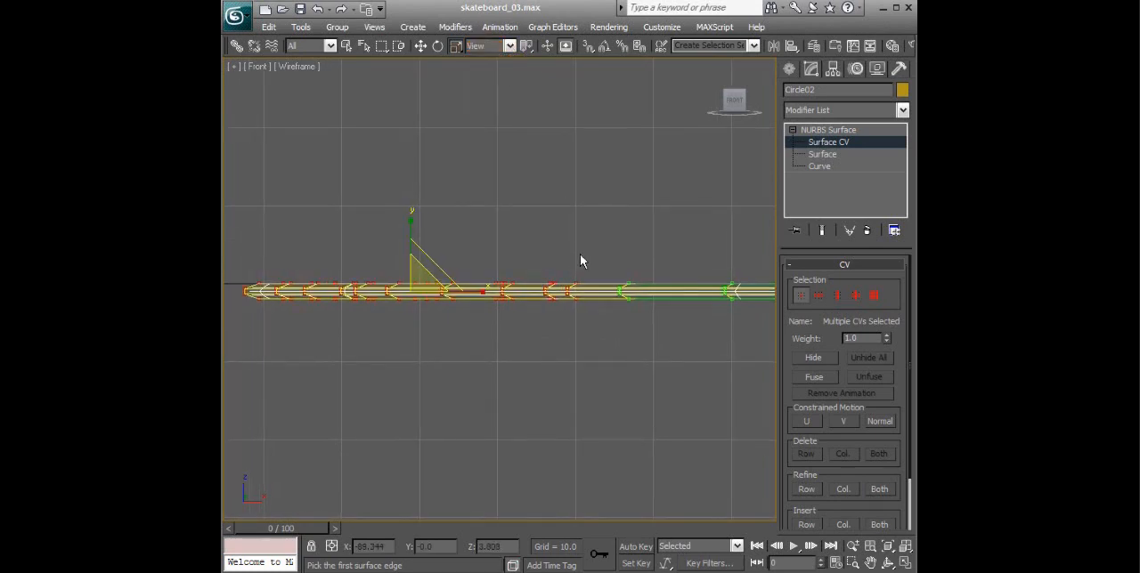
{"action": "key", "text": "e"}
{"action": "left_click_drag", "start_coordinate": [453, 258], "coordinate": [418, 210]}
{"action": "key", "text": "w"}
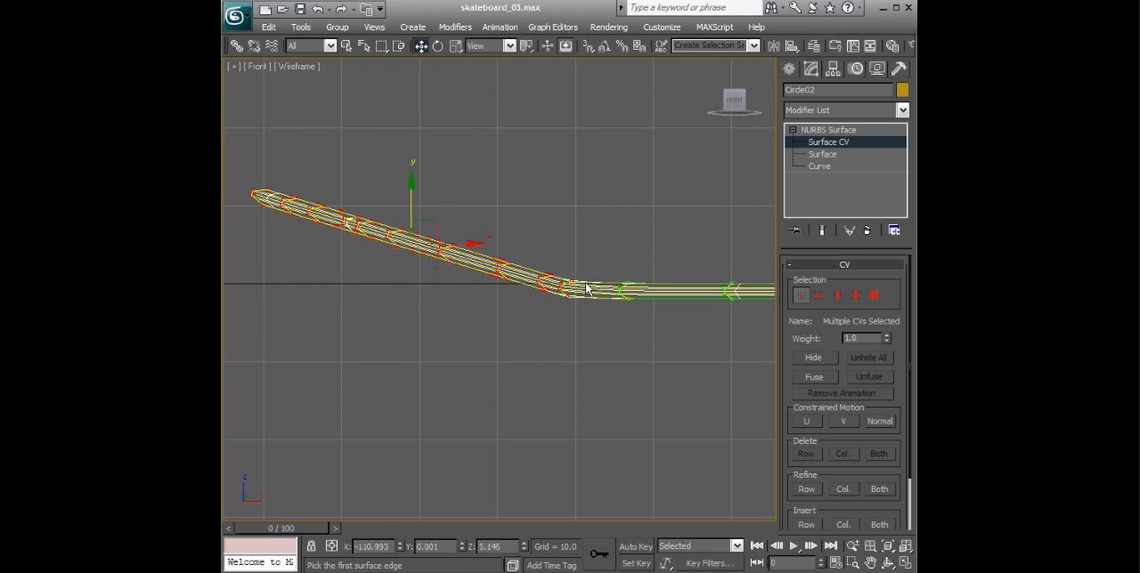
{"action": "left_click_drag", "start_coordinate": [559, 316], "coordinate": [559, 316]}
{"action": "left_click_drag", "start_coordinate": [567, 255], "coordinate": [638, 267]}
{"action": "left_click", "coordinate": [638, 267]}
- Select the surface CVs at the opposite, still flat end of the deck and enlarge that end in the Front view
{"action": "middle_click_drag", "start_coordinate": [682, 272], "coordinate": [304, 261]}
{"action": "scroll", "coordinate": [563, 285], "scroll_direction": "down", "scroll_amount": 5}
{"action": "middle_click_drag", "start_coordinate": [624, 285], "coordinate": [334, 267]}
{"action": "scroll", "coordinate": [621, 293], "scroll_direction": "down", "scroll_amount": 2}
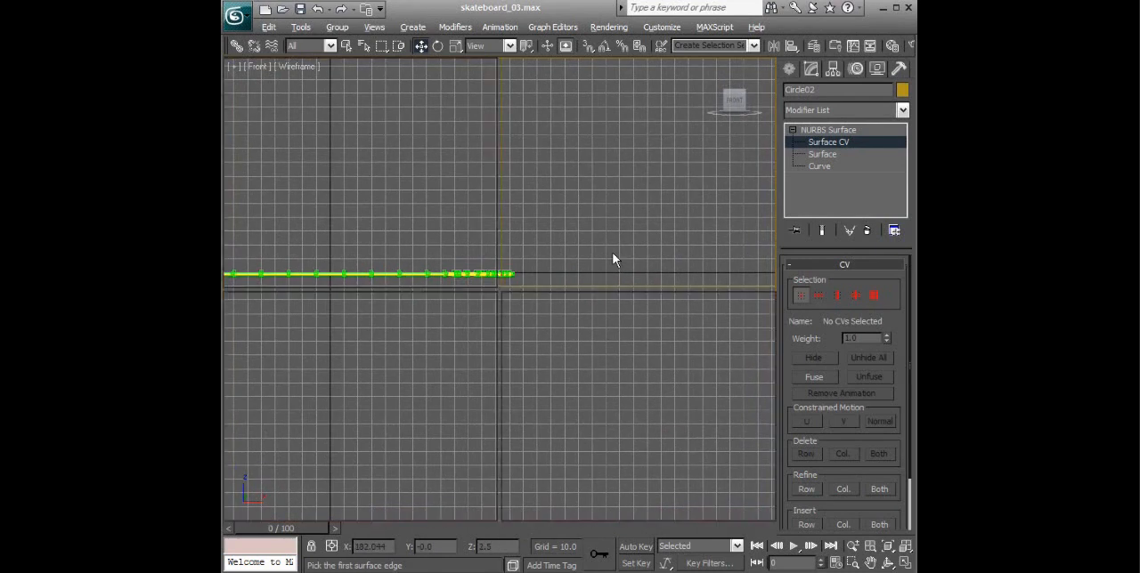
{"action": "key", "text": "alt+w"}
{"action": "middle_click_drag", "start_coordinate": [605, 368], "coordinate": [890, 408], "text": "alt"}
{"action": "middle_click_drag", "start_coordinate": [614, 409], "coordinate": [783, 411]}
{"action": "middle_click_drag", "start_coordinate": [669, 409], "coordinate": [659, 391], "text": "alt"}
{"action": "mouse_move", "coordinate": [550, 329]}
{"action": "left_mouse_down"}
{"action": "mouse_move", "coordinate": [683, 475]}
{"action": "mouse_move", "coordinate": [527, 474]}
{"action": "left_mouse_up"}
{"action": "middle_click_drag", "start_coordinate": [673, 443], "coordinate": [667, 410], "text": "alt"}
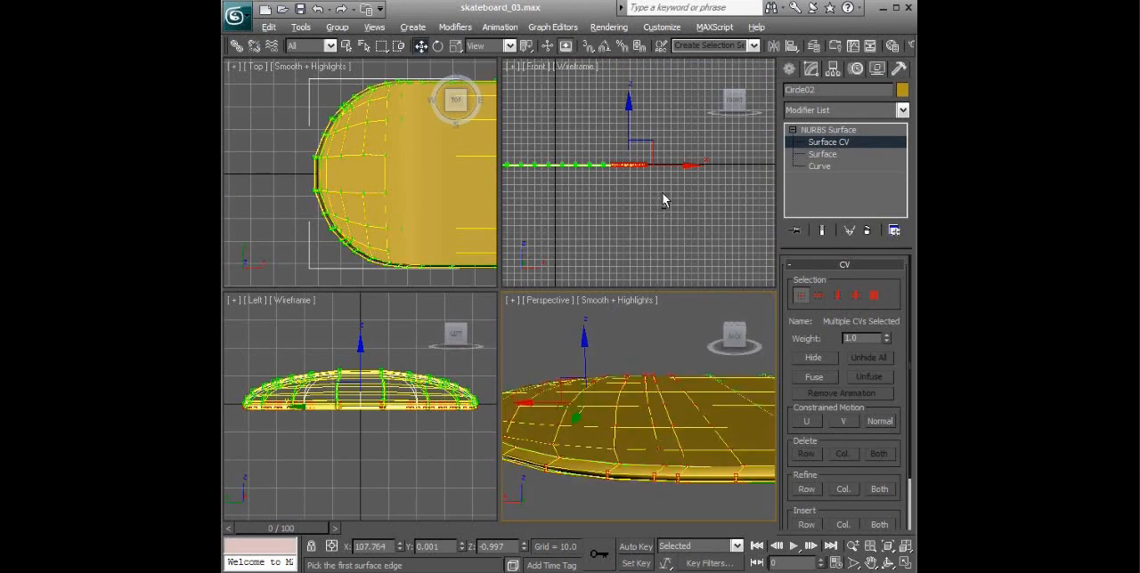
{"action": "key", "text": "alt+w"}
{"action": "key", "text": "alt+w"}
{"action": "key", "text": "alt+w"}
{"action": "middle_click_drag", "start_coordinate": [610, 244], "coordinate": [677, 364]}
{"action": "scroll", "coordinate": [623, 216], "scroll_direction": "up", "scroll_amount": 5}
{"action": "scroll", "coordinate": [677, 364], "scroll_direction": "up", "scroll_amount": 3}
{"action": "key", "text": "e"}
{"action": "left_click_drag", "start_coordinate": [631, 301], "coordinate": [594, 271]}
{"action": "key", "text": "w"}
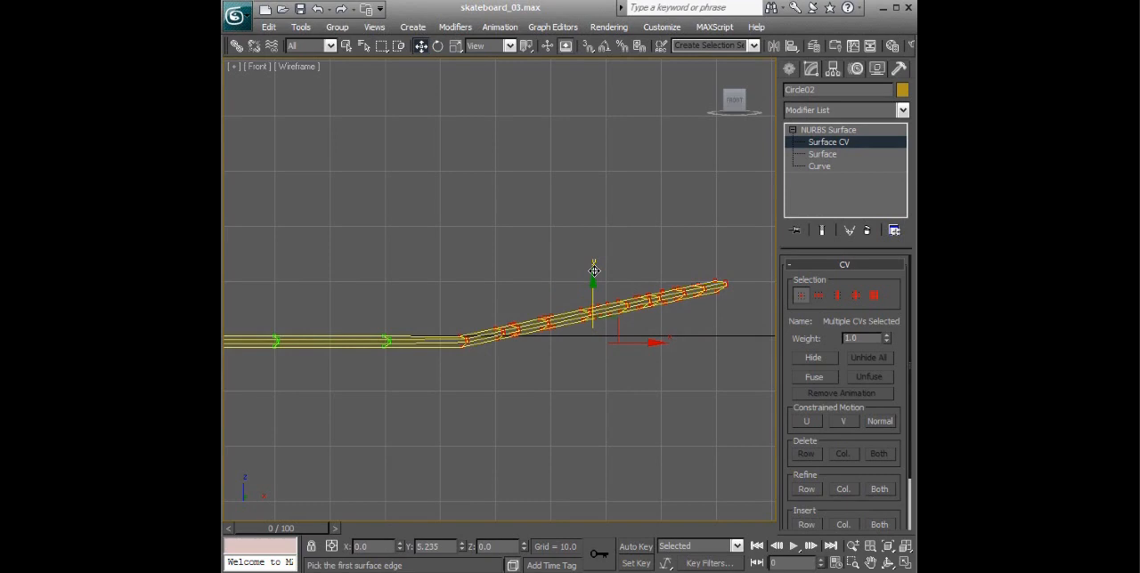
{"action": "key", "text": "ctrl+z"}
{"action": "key", "text": "ctrl+z"}
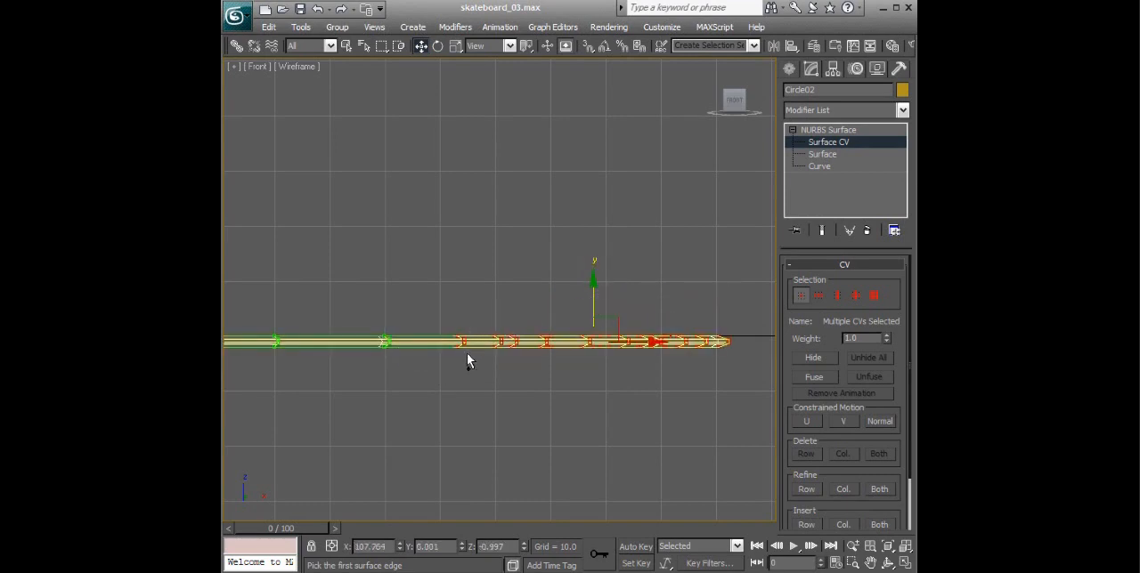
- Remove the innermost CV column from the selection, and rotate and raise the remaining CVs to form the second upturned end
{"action": "left_click_drag", "start_coordinate": [473, 330], "coordinate": [441, 391], "text": "alt"}
{"action": "key", "text": "e"}
{"action": "left_click_drag", "start_coordinate": [660, 309], "coordinate": [612, 277]}
{"action": "key", "text": "w"}
- Select the CVs at the bend of the second upturned end and raise them slightly to smooth the transition
{"action": "scroll", "coordinate": [561, 327], "scroll_direction": "up", "scroll_amount": 3}
{"action": "left_click_drag", "start_coordinate": [531, 415], "coordinate": [459, 475]}
{"action": "key", "text": "ctrl+z"}
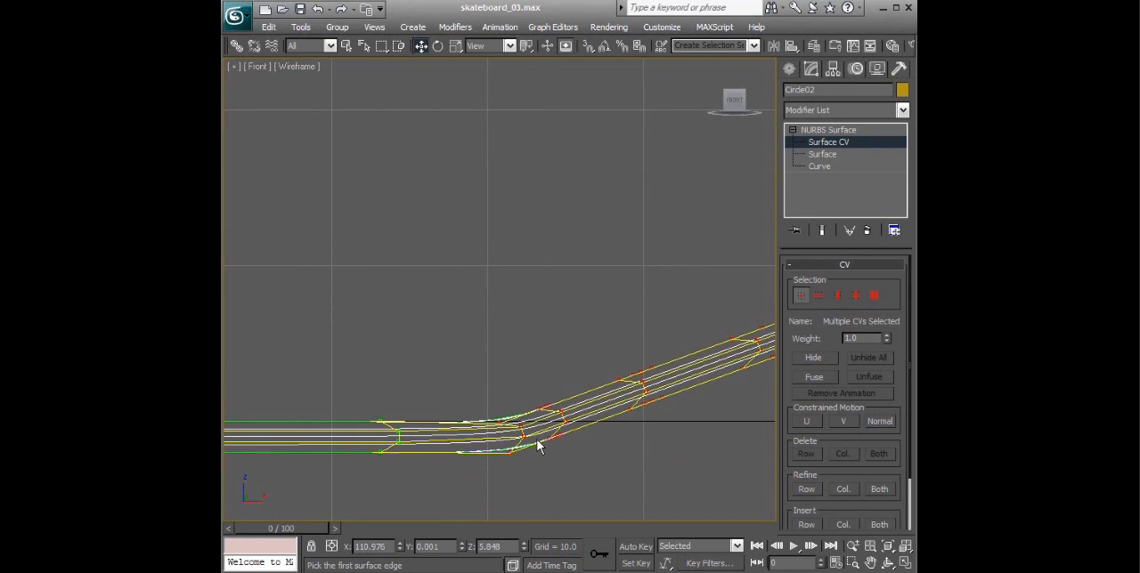
{"action": "key", "text": "w"}
{"action": "left_click_drag", "start_coordinate": [472, 489], "coordinate": [472, 485]}
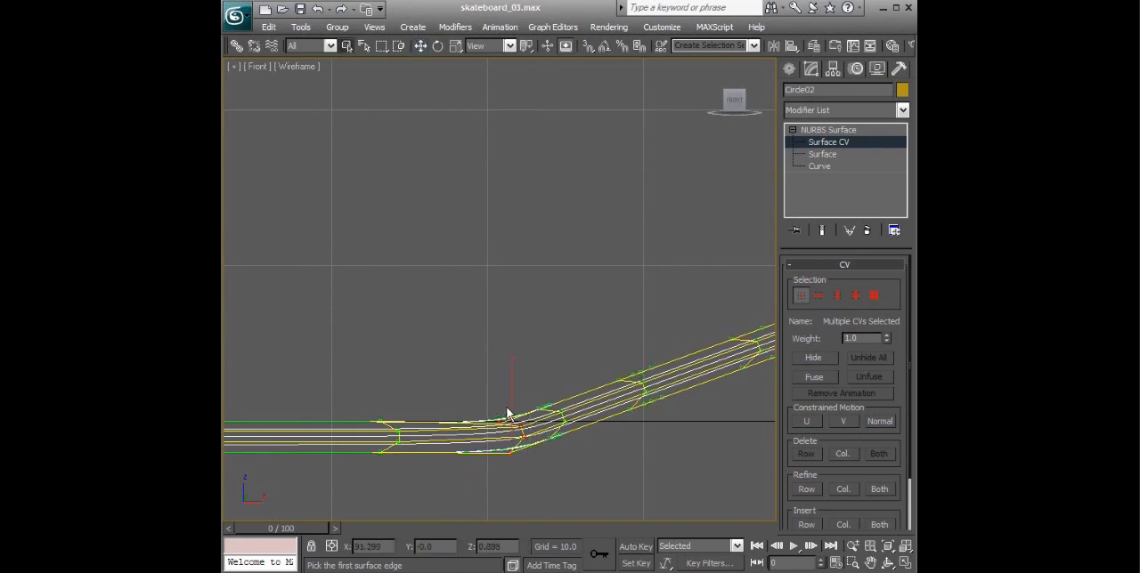
{"action": "left_click_drag", "start_coordinate": [529, 414], "coordinate": [459, 476]}
{"action": "key", "text": "w"}
{"action": "left_click_drag", "start_coordinate": [511, 405], "coordinate": [532, 408]}
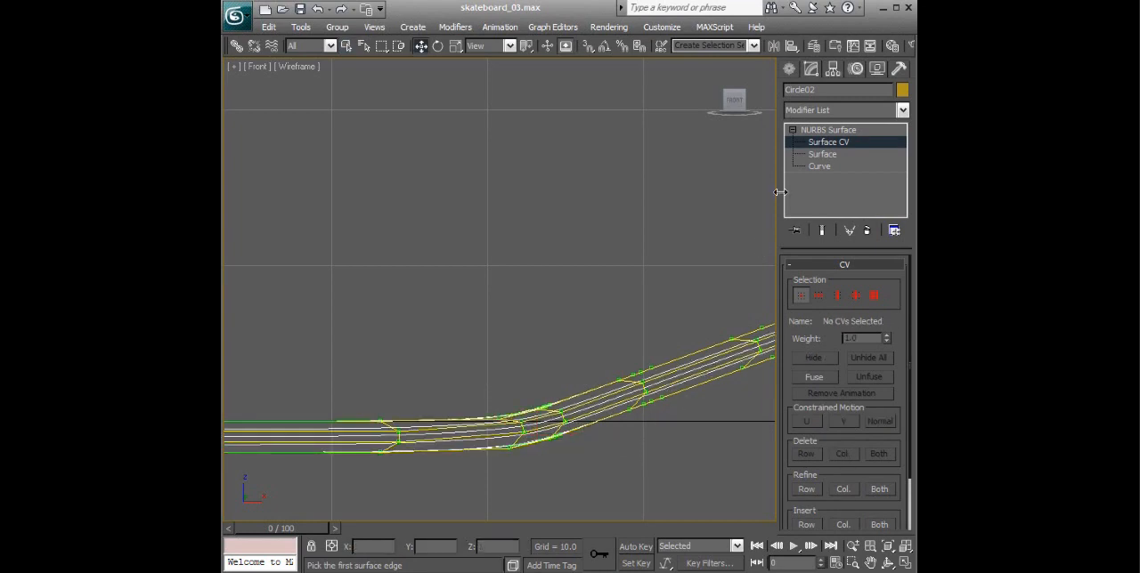
- Leave CV editing, deselect the deck, and examine its upturned ends from several angles in a maximized Perspective view
{"action": "left_click", "coordinate": [834, 129]}
{"action": "key", "text": "alt+w"}
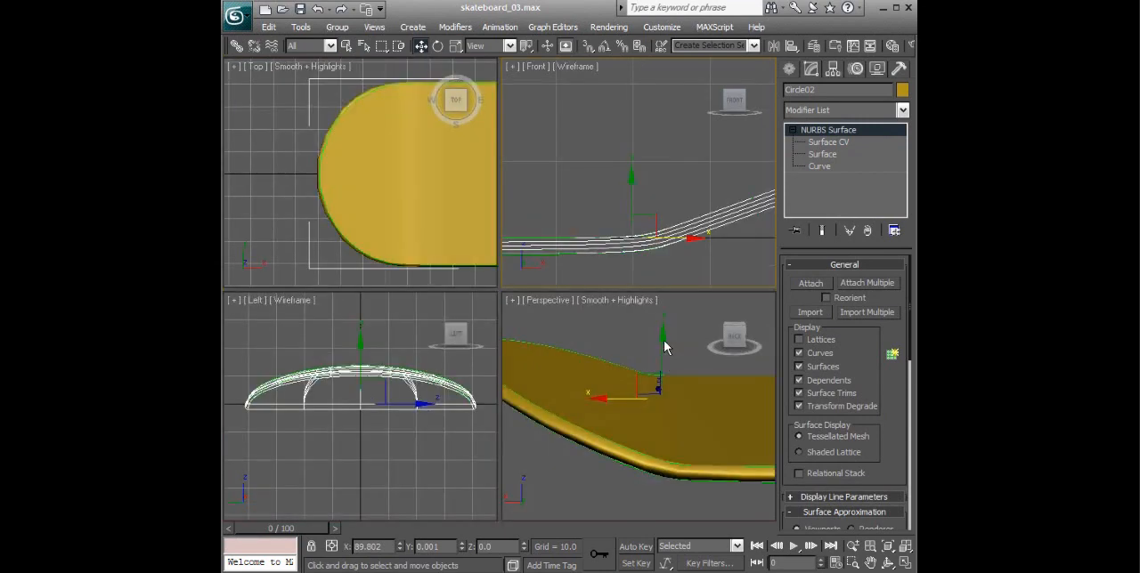
{"action": "left_click", "coordinate": [690, 311]}
{"action": "key", "text": "alt+w"}
{"action": "scroll", "coordinate": [613, 336], "scroll_direction": "down", "scroll_amount": 8}
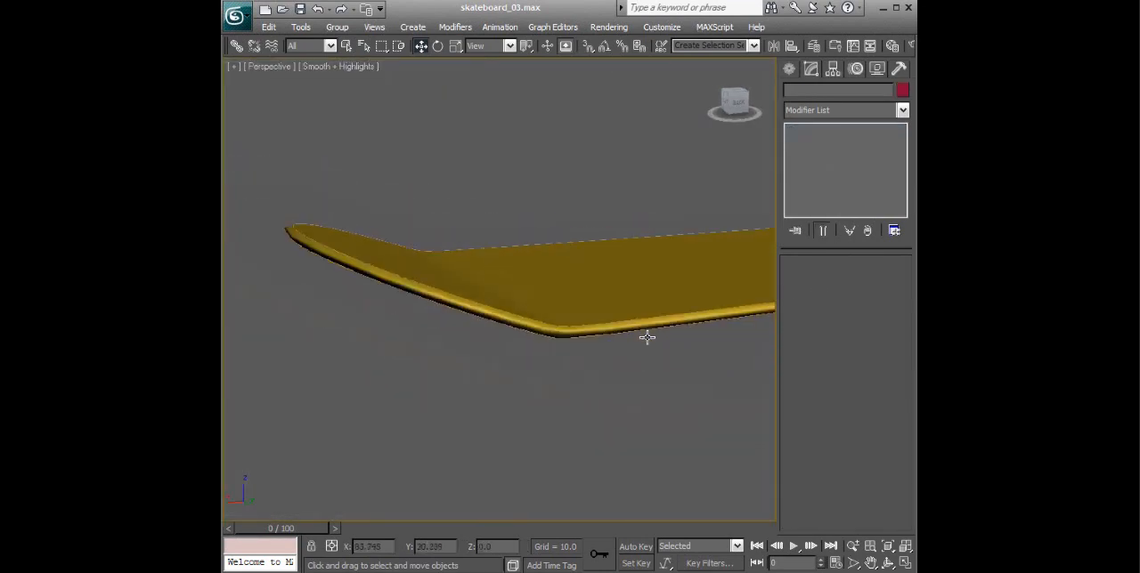
{"action": "middle_click_drag", "start_coordinate": [670, 341], "coordinate": [627, 345], "text": "alt"}
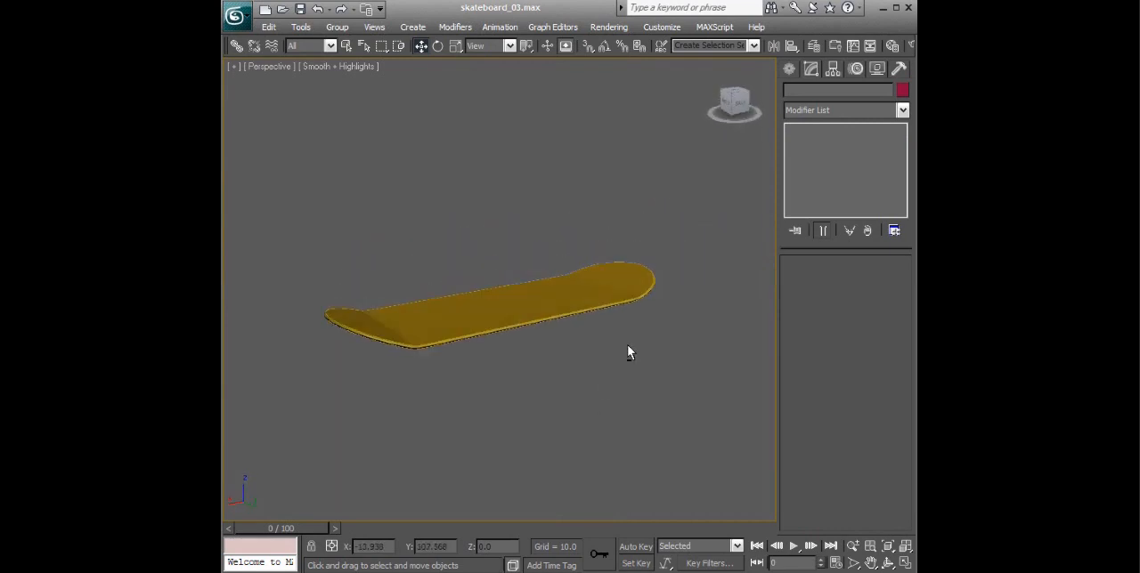
{"action": "middle_click_drag", "start_coordinate": [593, 296], "coordinate": [583, 389], "text": "alt"}
{"action": "scroll", "coordinate": [607, 356], "scroll_direction": "up", "scroll_amount": 5}
{"action": "scroll", "coordinate": [628, 330], "scroll_direction": "down", "scroll_amount": 4}
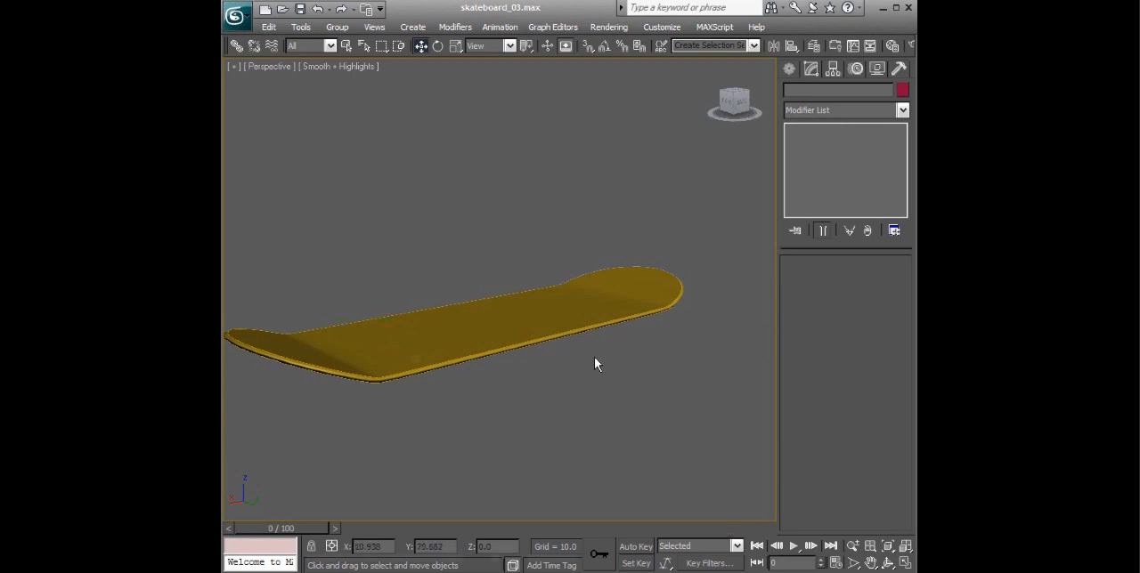
{"action": "middle_click_drag", "start_coordinate": [578, 385], "coordinate": [437, 352], "text": "alt"}
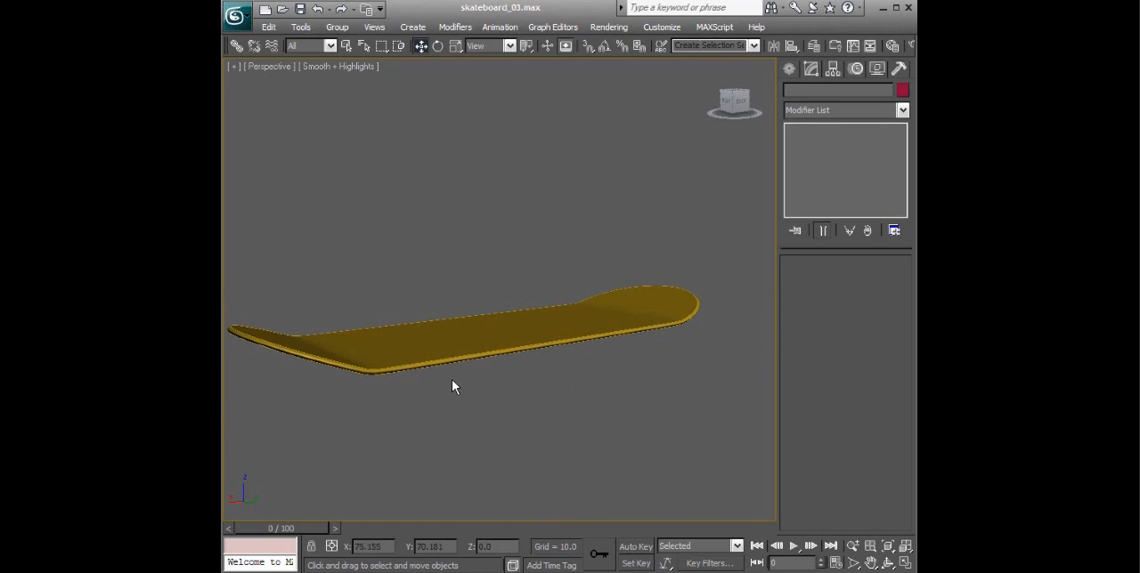
{"action": "middle_click_drag", "start_coordinate": [581, 375], "coordinate": [582, 374], "text": "alt"}
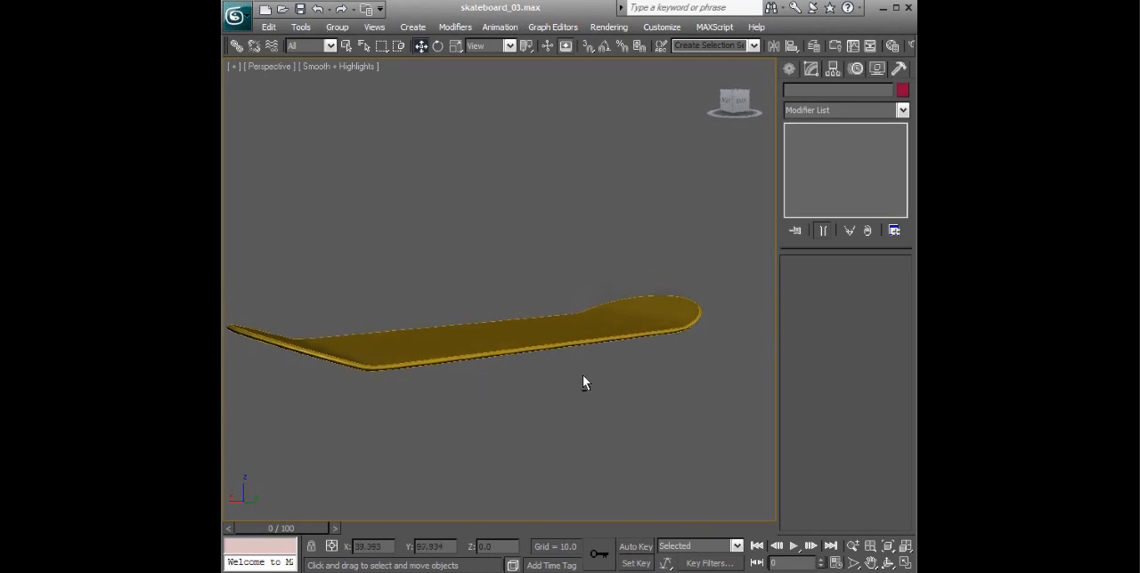